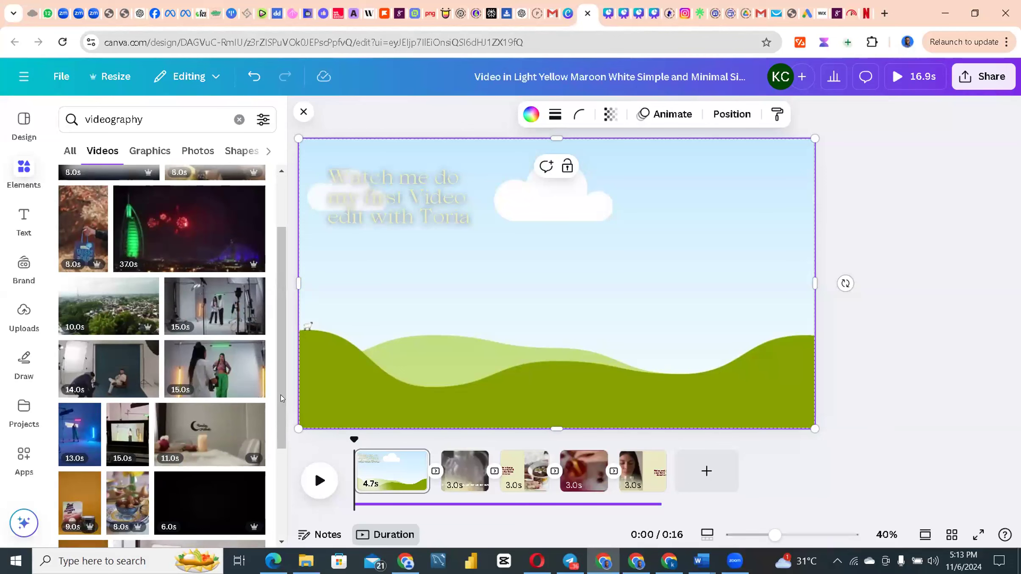
Fill the first page's placeholder background with the 11-second videography clip of hands holding a camera rig
scroll(282, 395, down, 3)
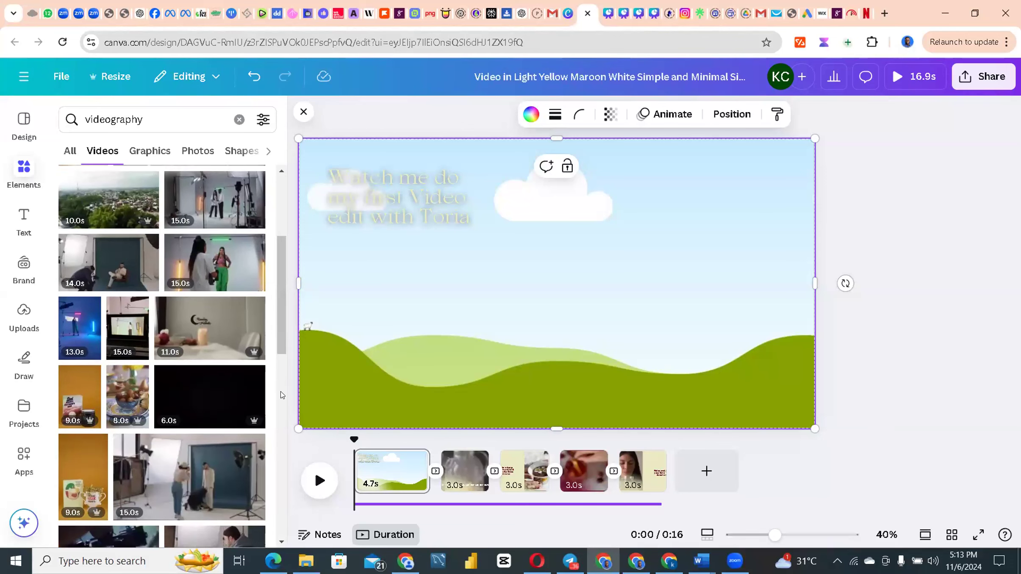
scroll(283, 394, down, 5)
scroll(280, 395, down, 2)
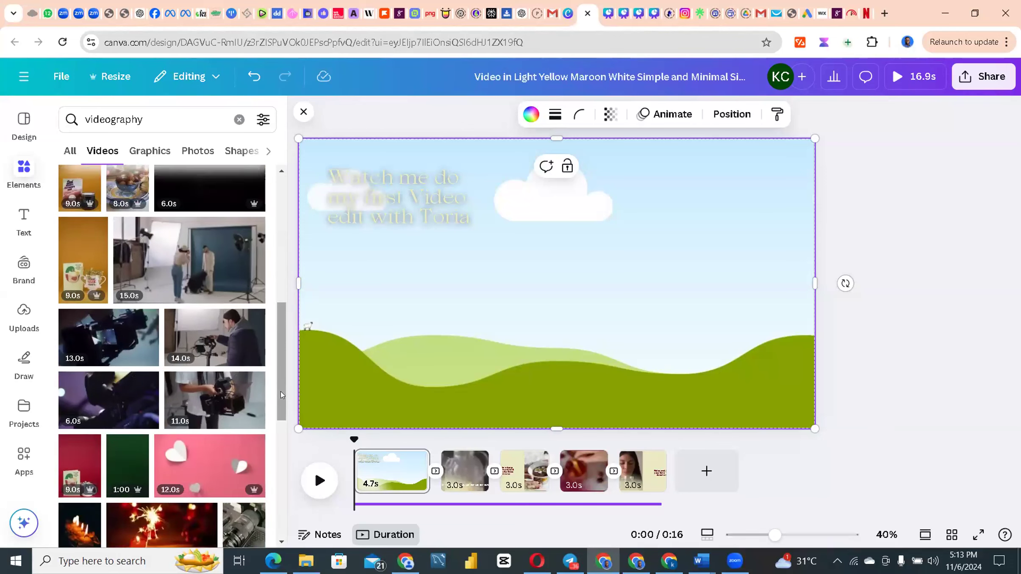
drag(237, 370, 508, 322)
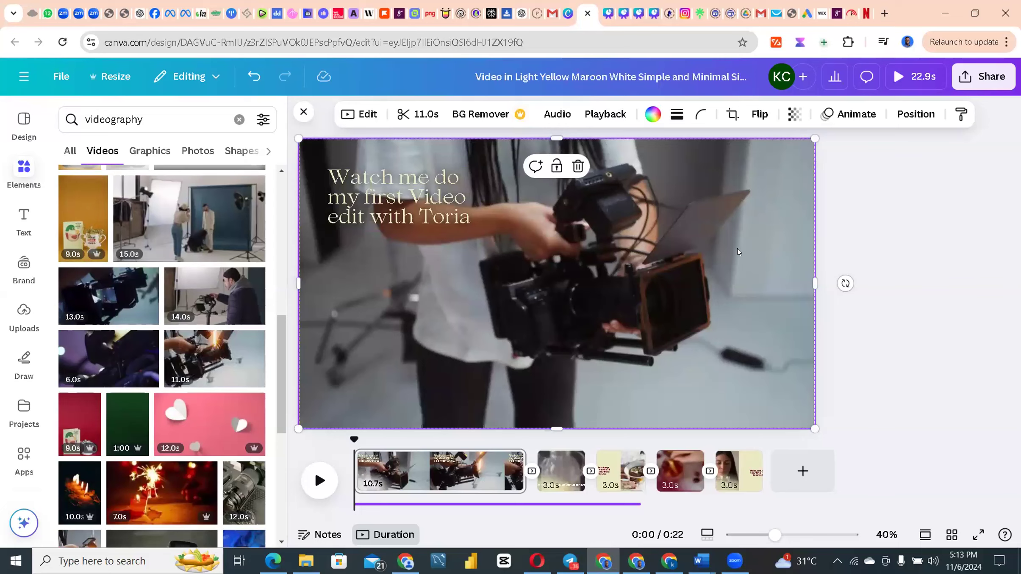
Lay the "Watch me do my first Video edit" headline out on one line near the frame's lower edge, scaled down to about size 50.2
click(432, 221)
mouse_move(432, 222)
mouse_down()
mouse_move(432, 233)
mouse_move(432, 205)
mouse_up()
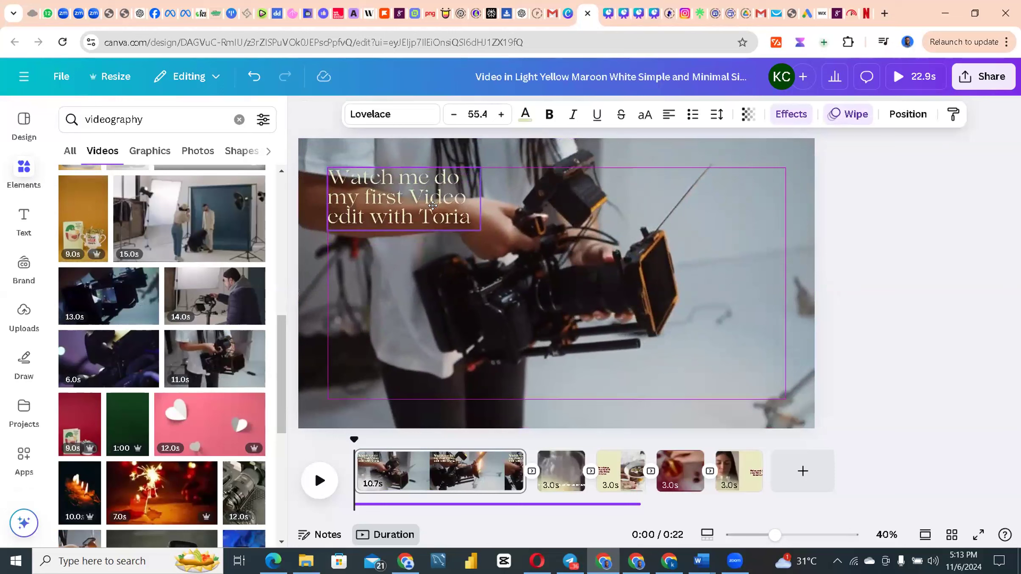
drag(481, 199, 766, 209)
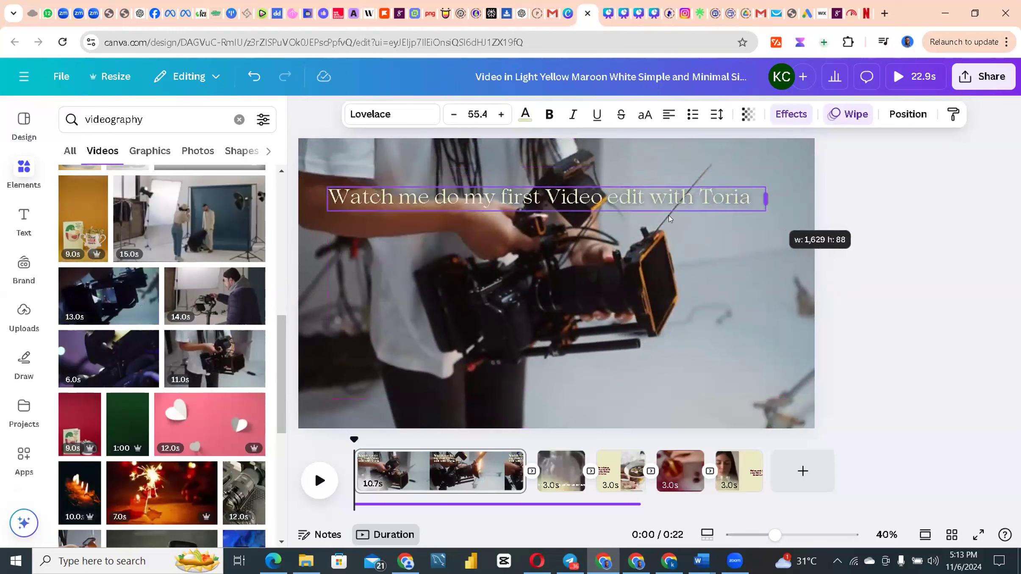
drag(553, 237, 566, 416)
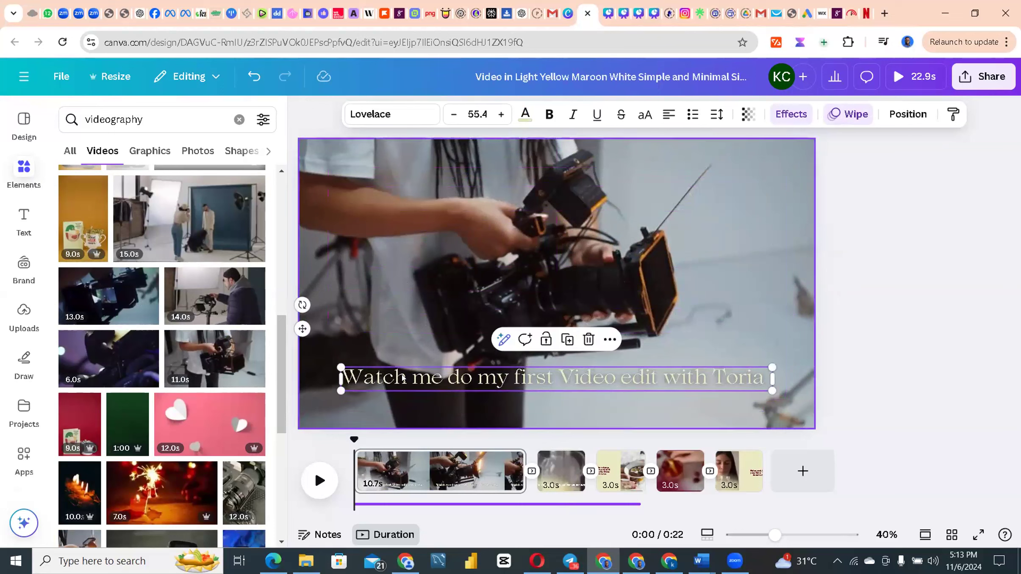
drag(341, 368, 381, 368)
drag(533, 382, 527, 388)
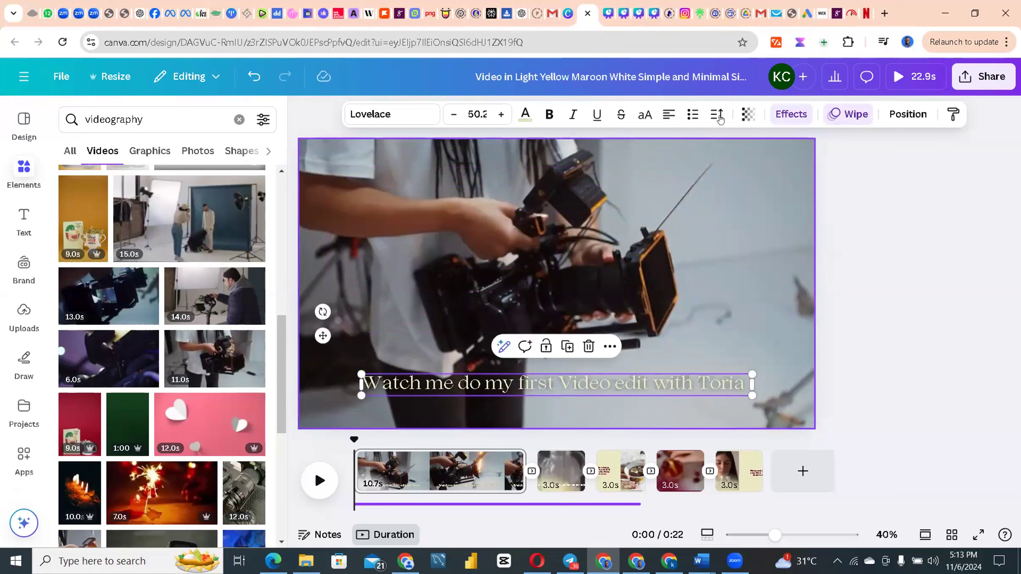
Apply the Background text effect to the headline and color it with the maroon document color
click(783, 115)
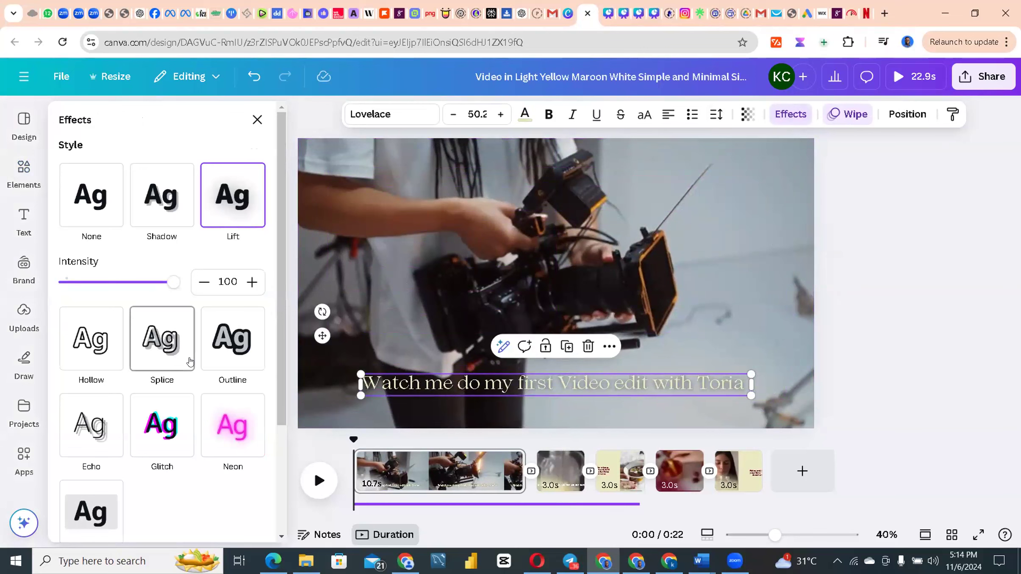
scroll(189, 361, down, 2)
scroll(164, 454, down, 2)
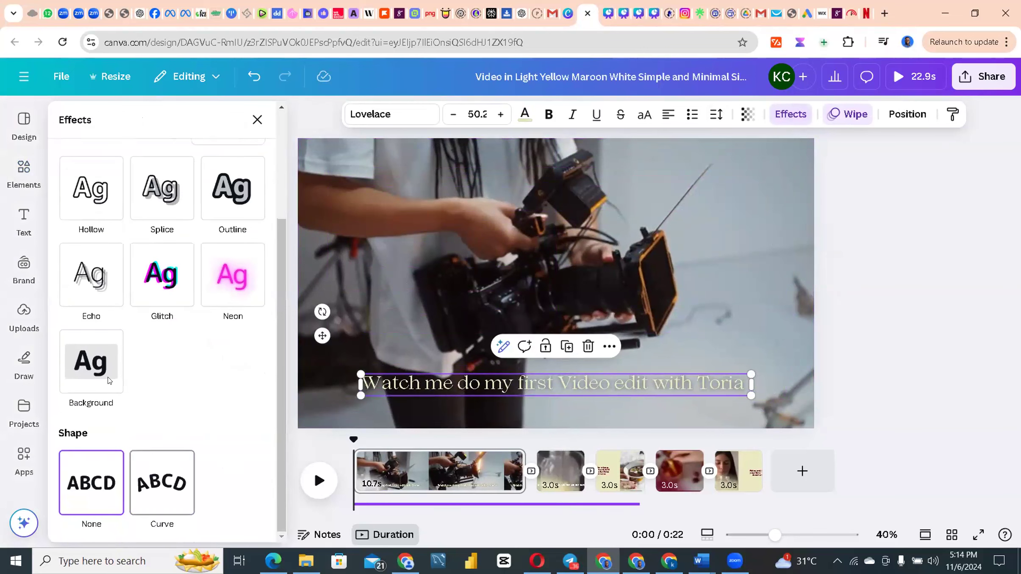
click(106, 378)
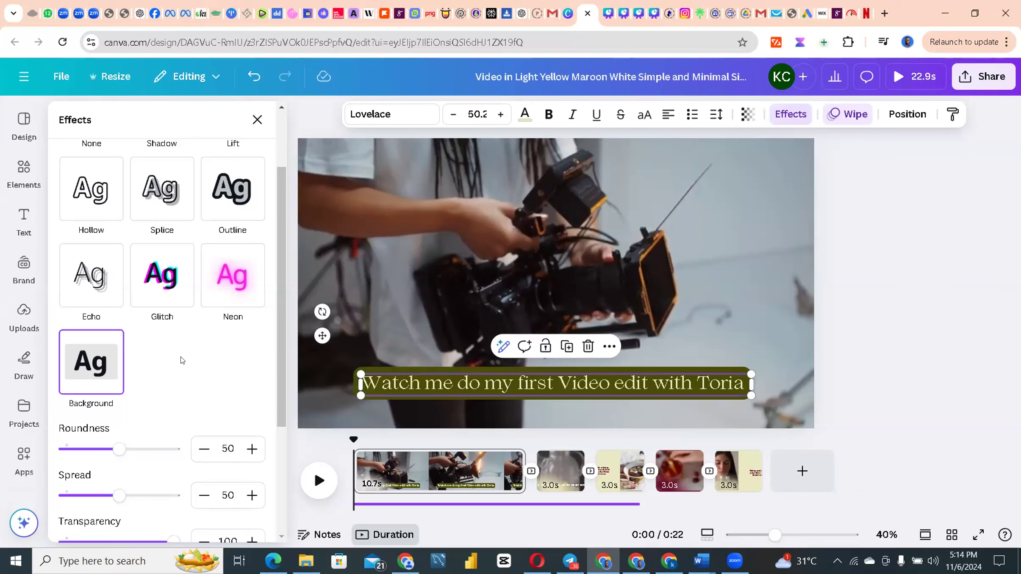
scroll(174, 375, down, 4)
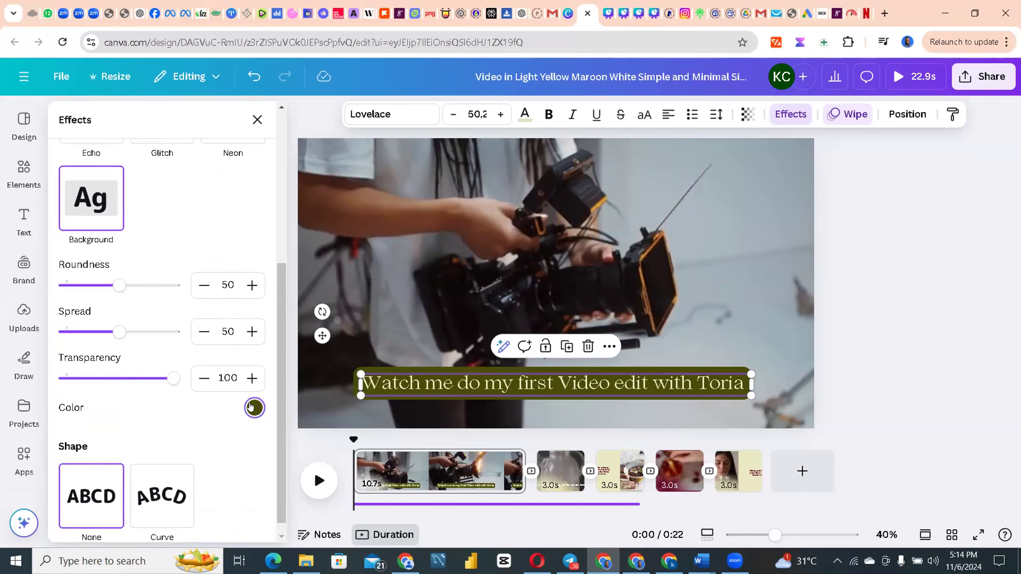
click(253, 408)
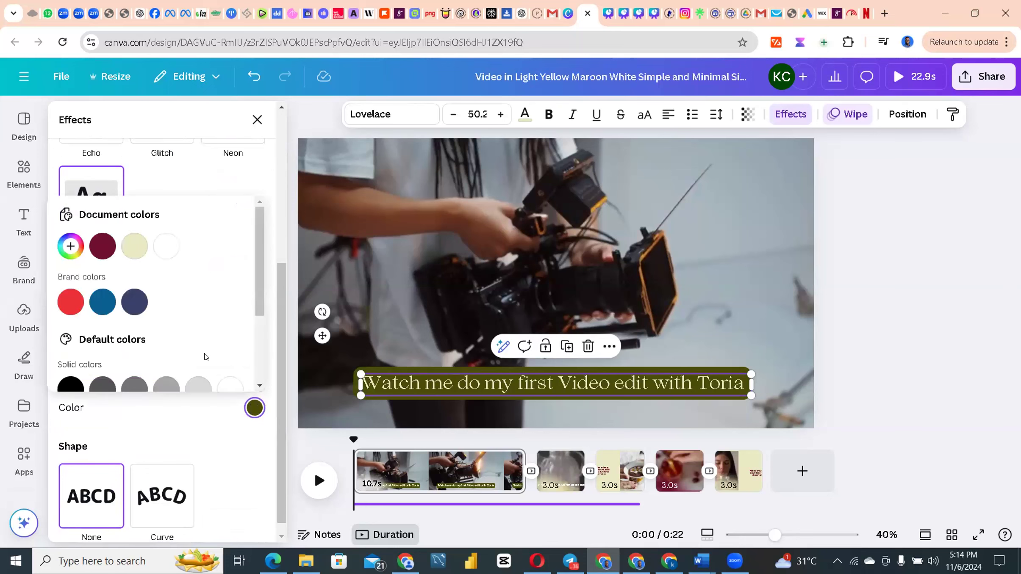
click(106, 250)
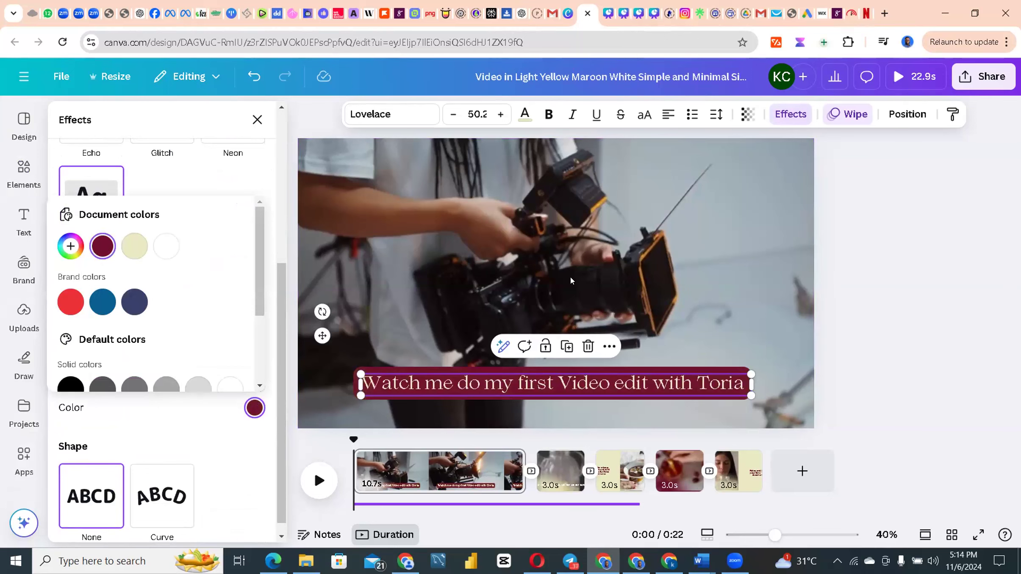
Set the headline's text color to white (#ffffff) and deselect it
click(524, 113)
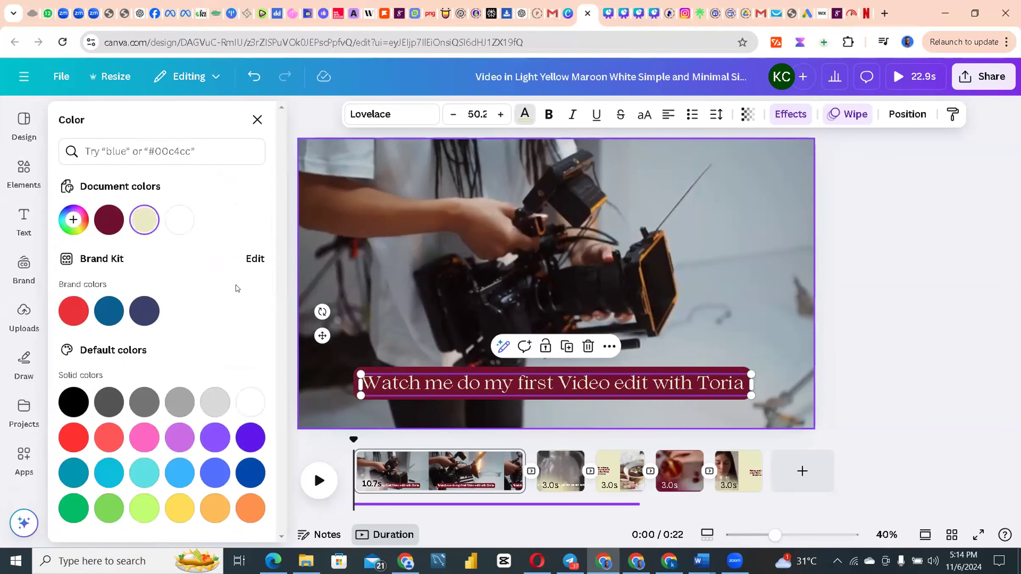
click(180, 219)
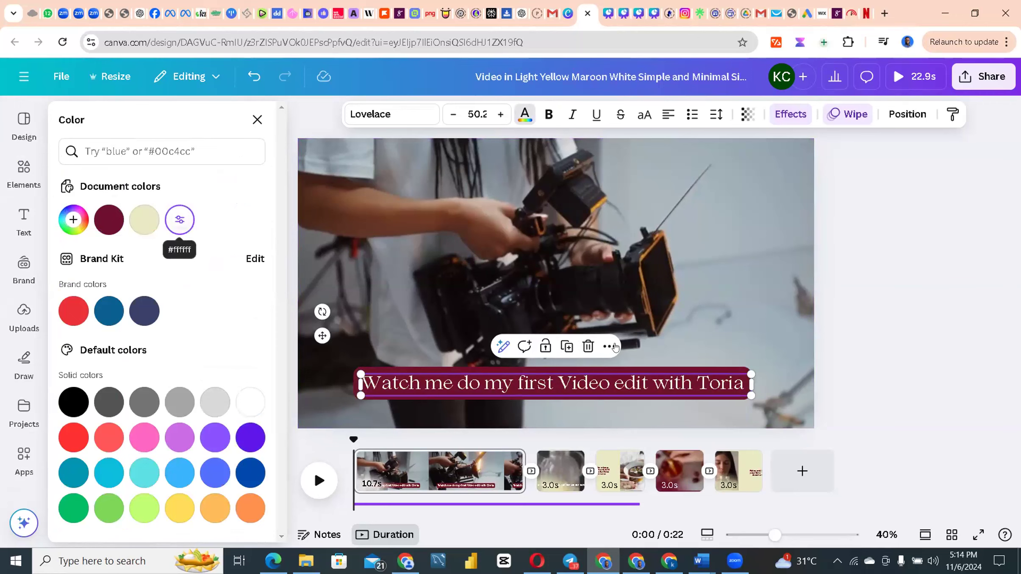
click(888, 310)
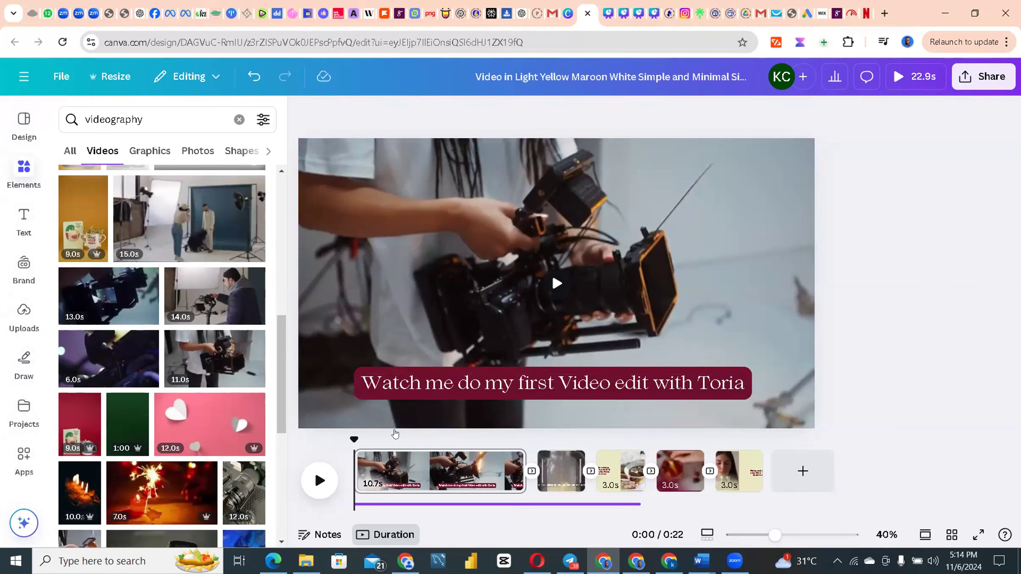
Play the first page to preview the restyled headline over the camera clip, and pause it
click(318, 480)
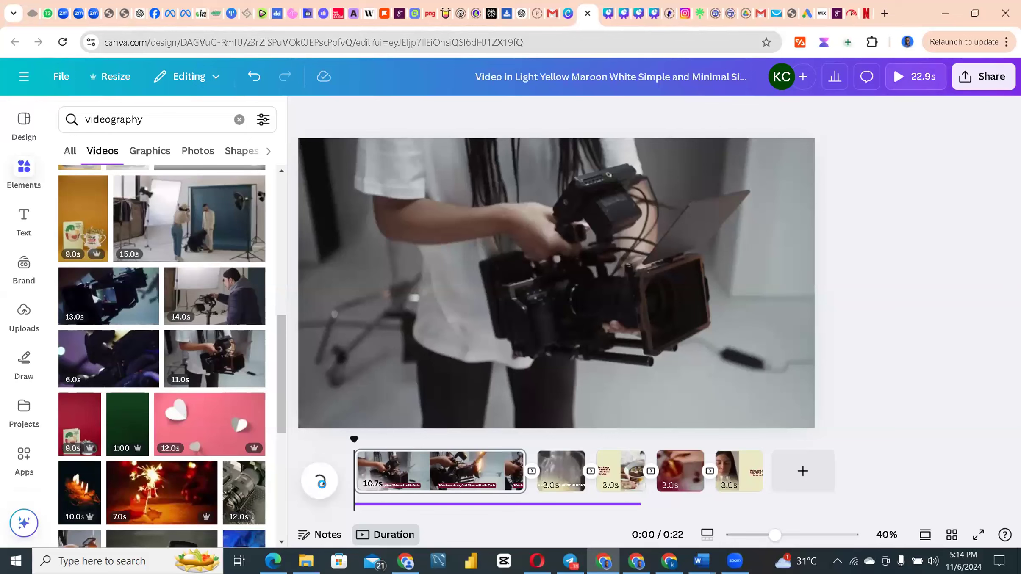
click(321, 487)
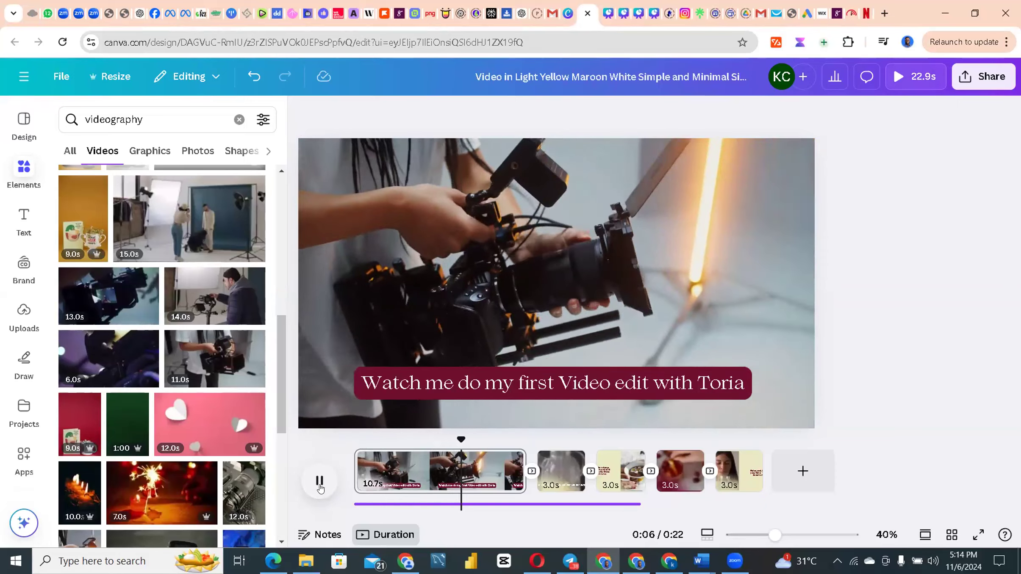
click(321, 488)
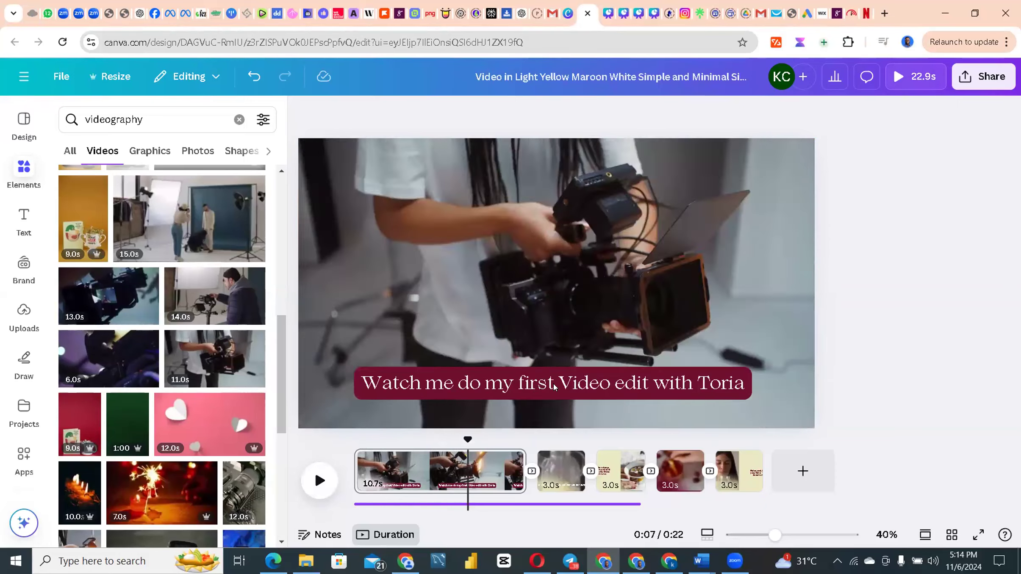
Change the headline's animation from Wipe to Typewriter
click(544, 386)
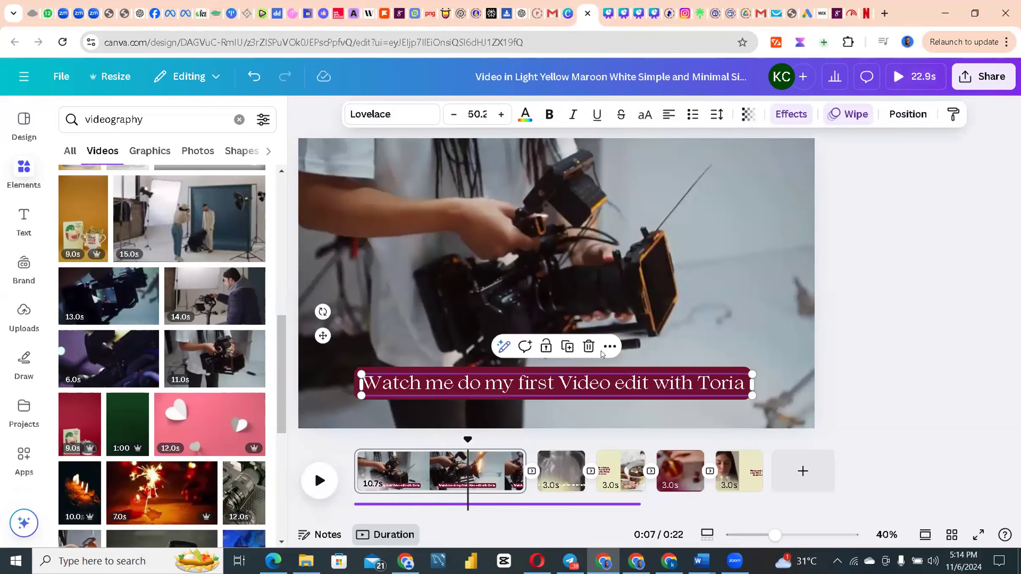
click(838, 115)
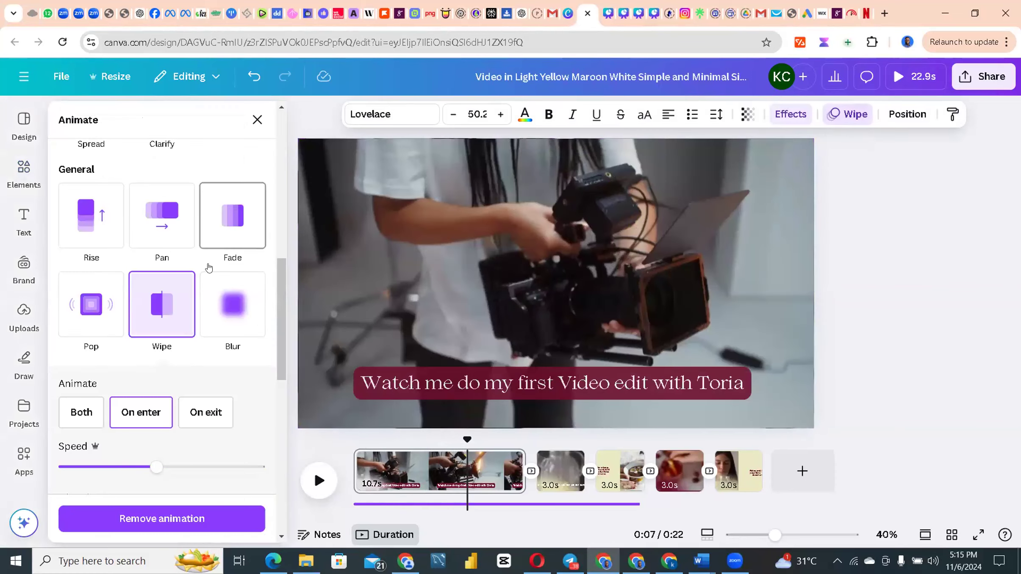
scroll(208, 267, up, 10)
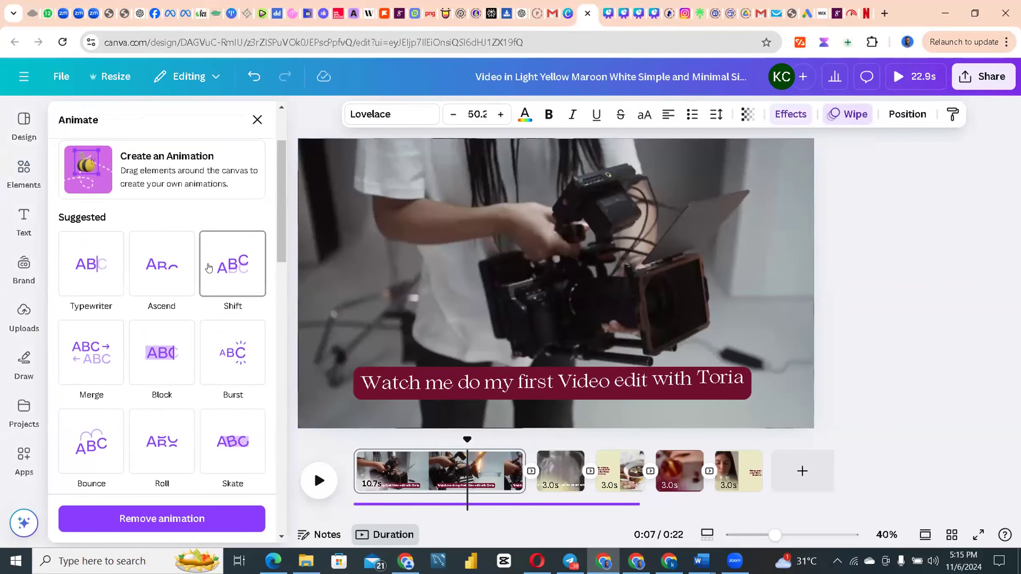
click(97, 272)
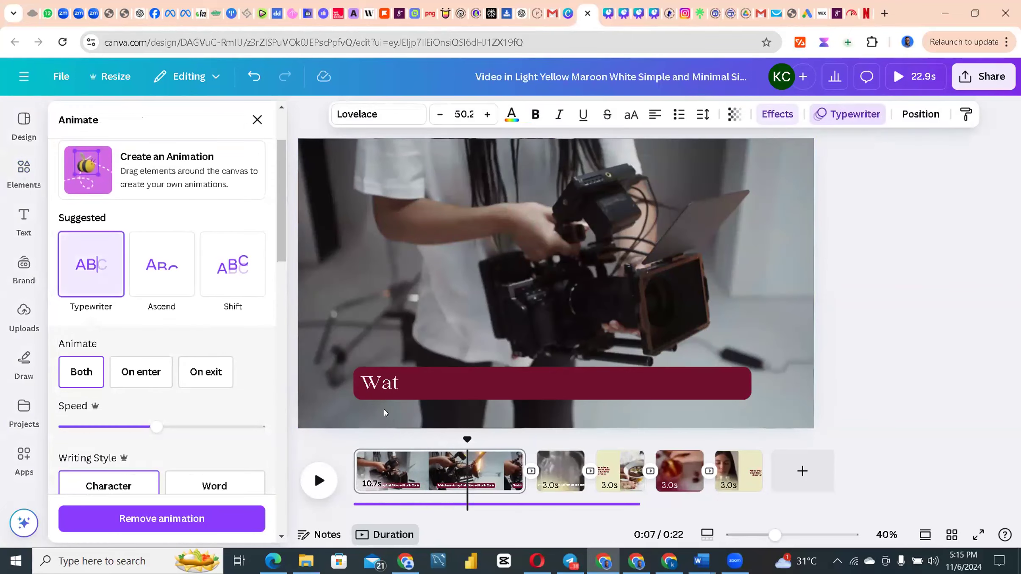
Play the first page from its beginning to check the headline's Typewriter animation, and pause playback
click(319, 482)
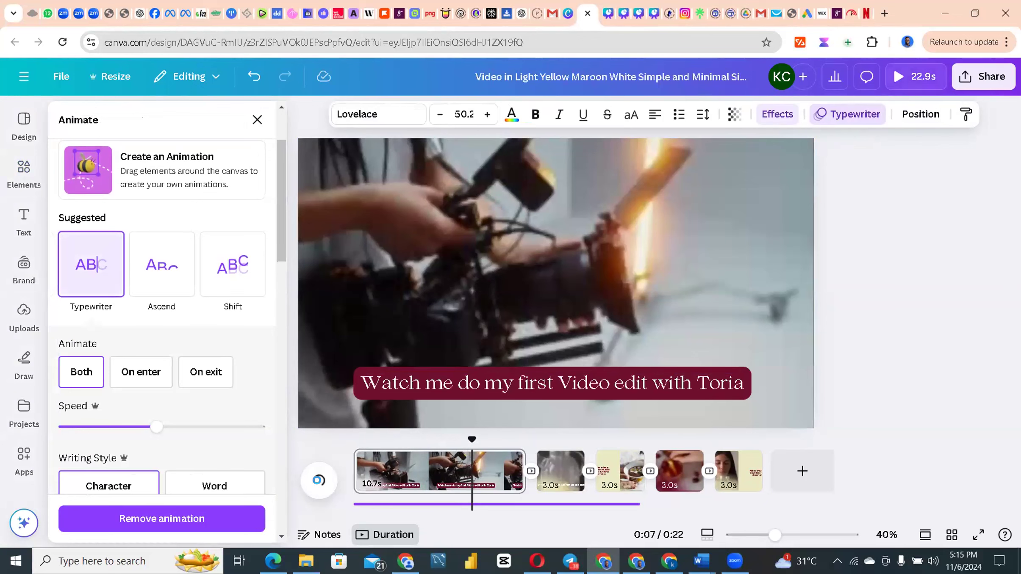
click(355, 459)
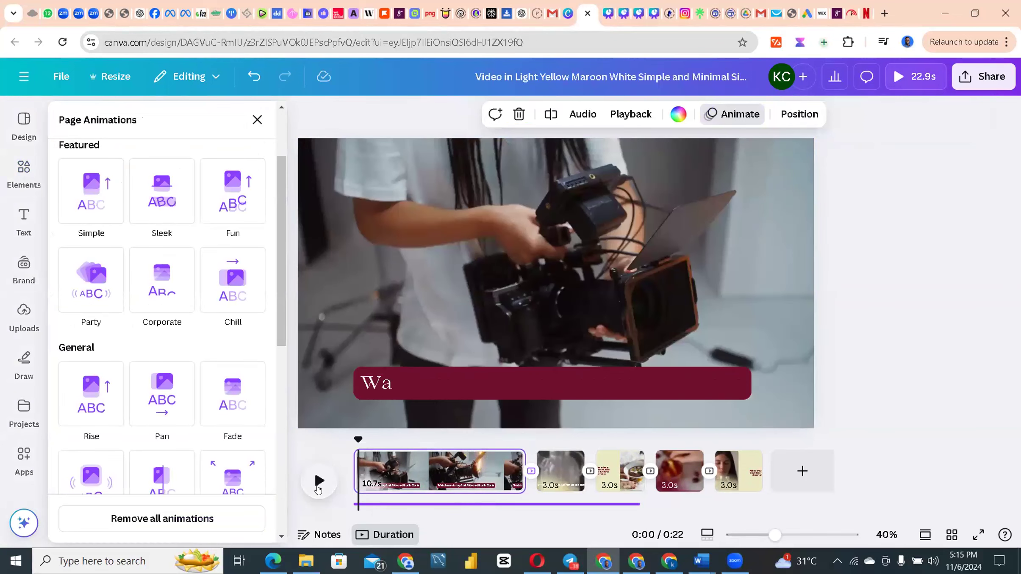
click(318, 483)
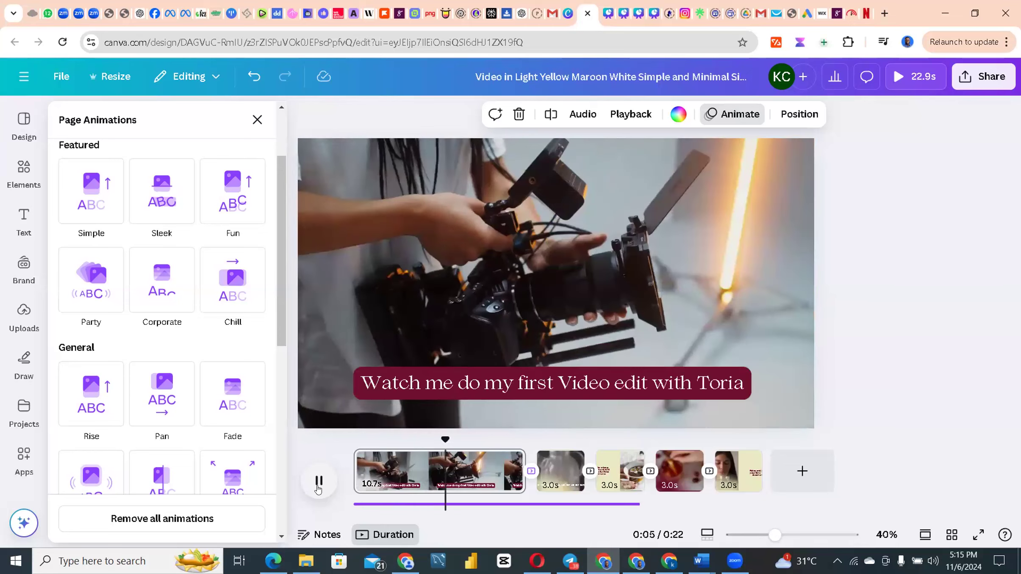
click(318, 489)
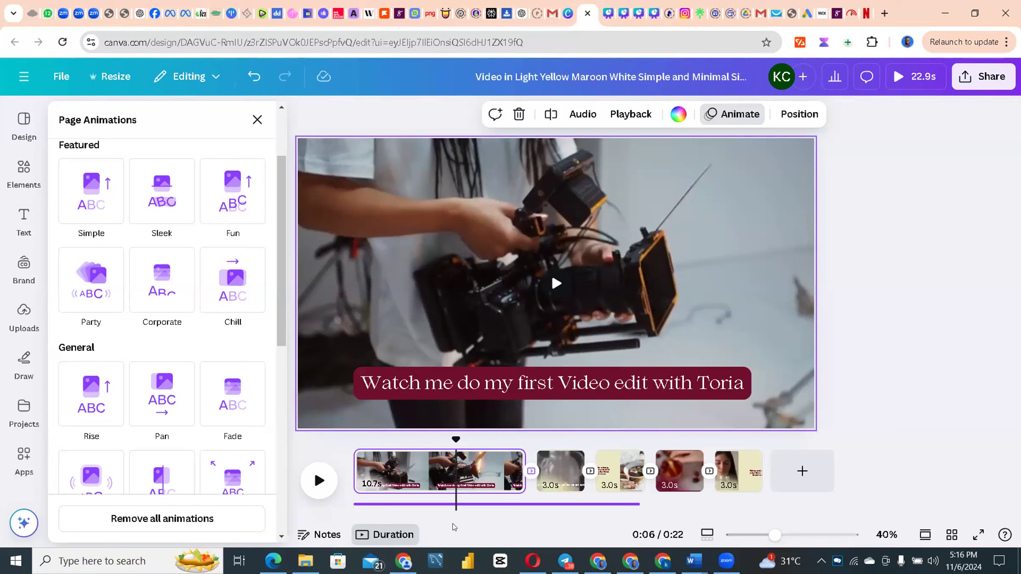
Raise the computer's audio volume for playback
key(XF86AudioRaiseVolume)
key(XF86AudioRaiseVolume)
key(XF86AudioRaiseVolume)
key(XF86AudioRaiseVolume)
key(XF86AudioRaiseVolume)
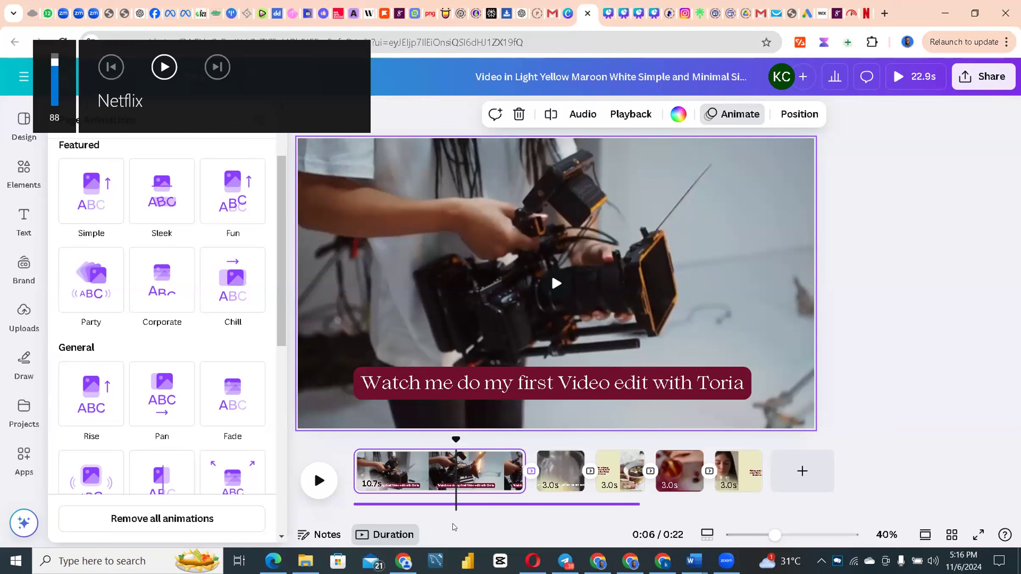
key(XF86AudioRaiseVolume)
key(XF86AudioRaiseVolume)
key(XF86AudioRaiseVolume)
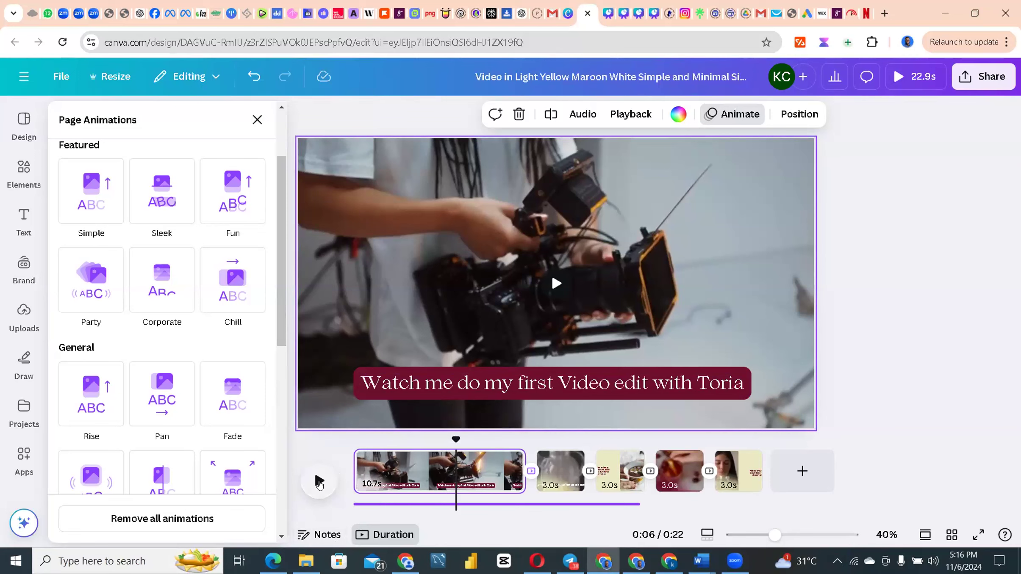
Play the video onward, and replay it from the first page to review the opening clip and the pages after it
click(318, 482)
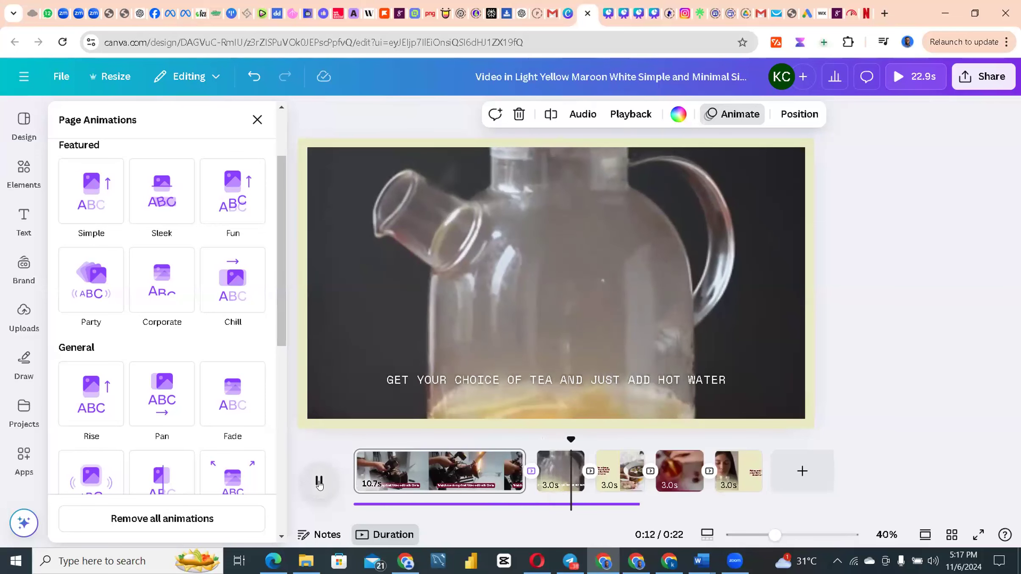
click(319, 483)
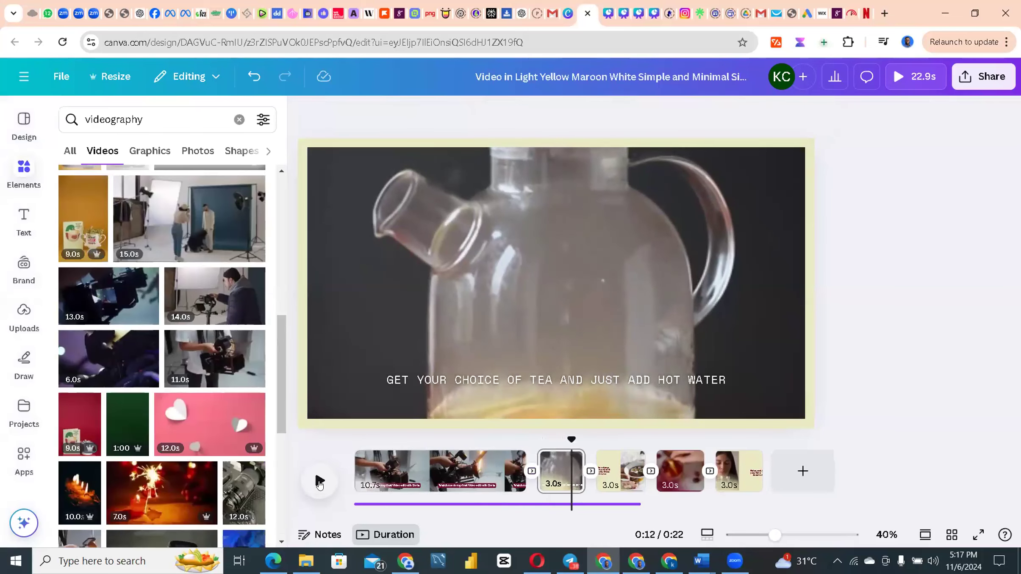
click(365, 454)
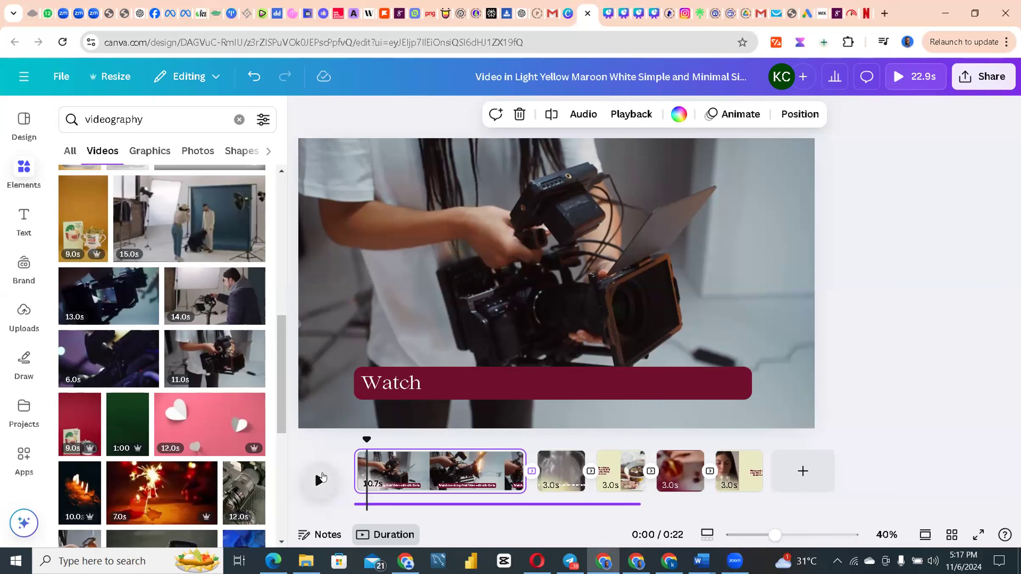
click(321, 479)
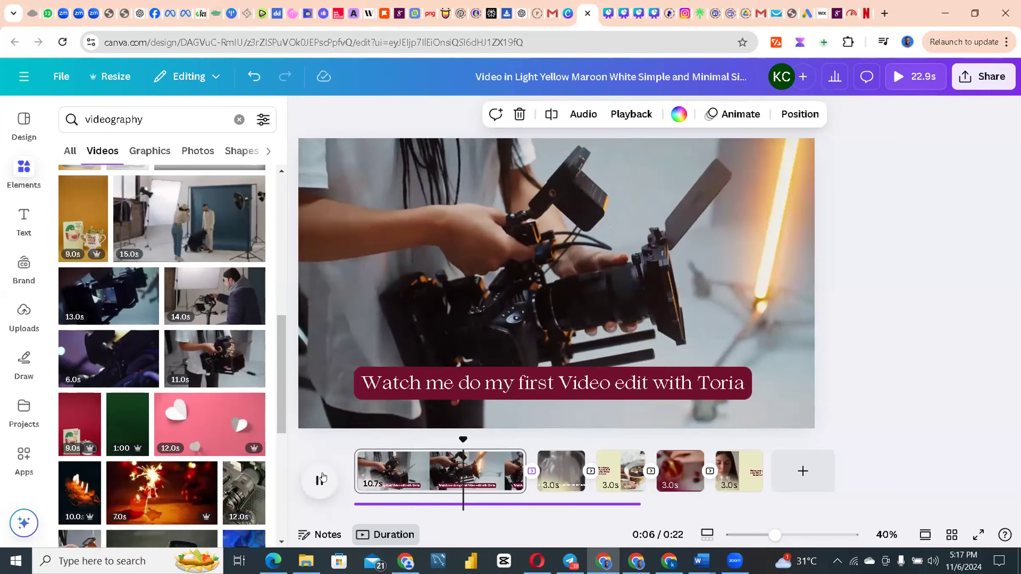
click(321, 479)
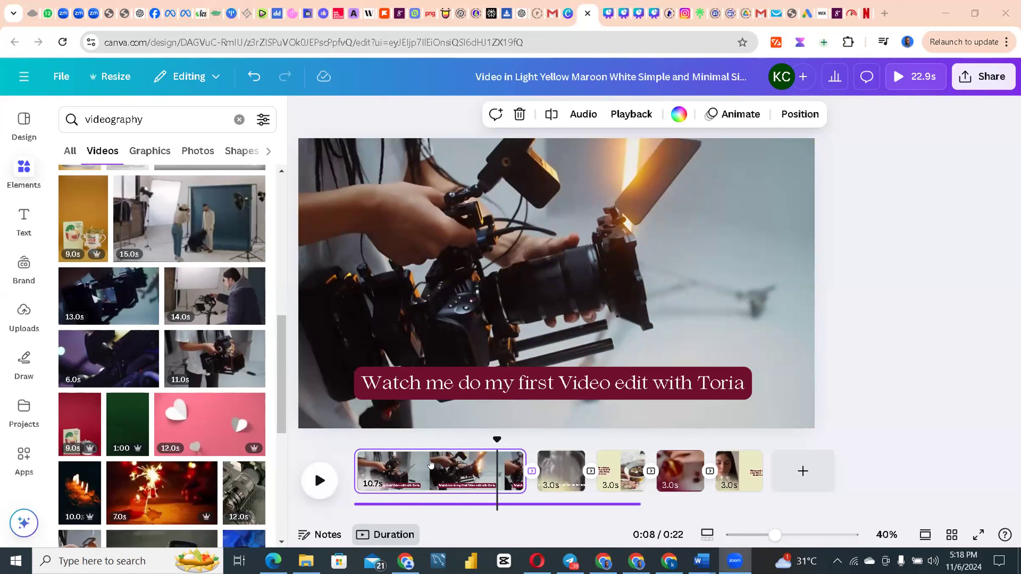
click(372, 482)
click(313, 481)
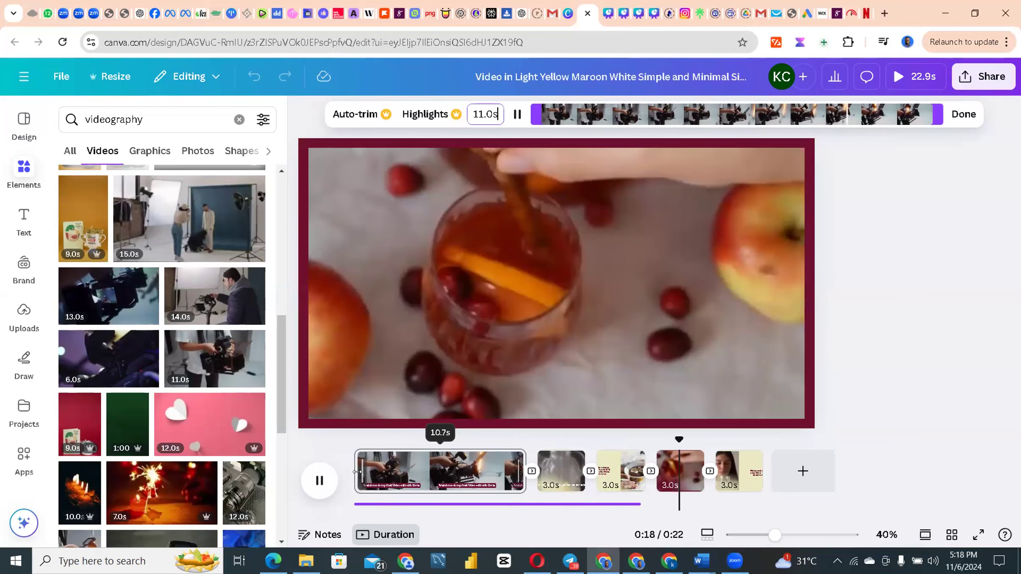
Replay the first page from its start until the full headline has been typed out, and pause playback
click(431, 485)
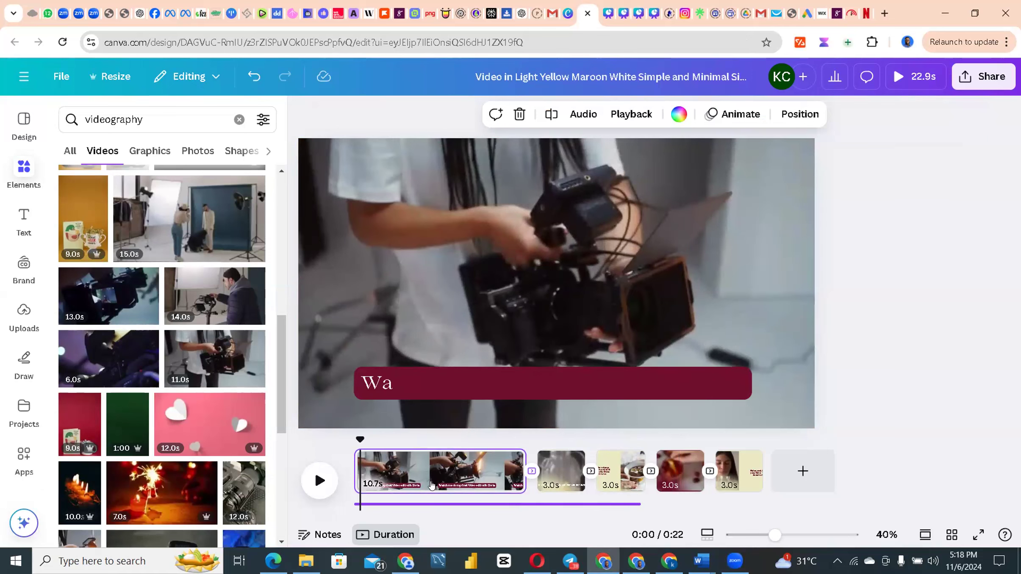
click(314, 487)
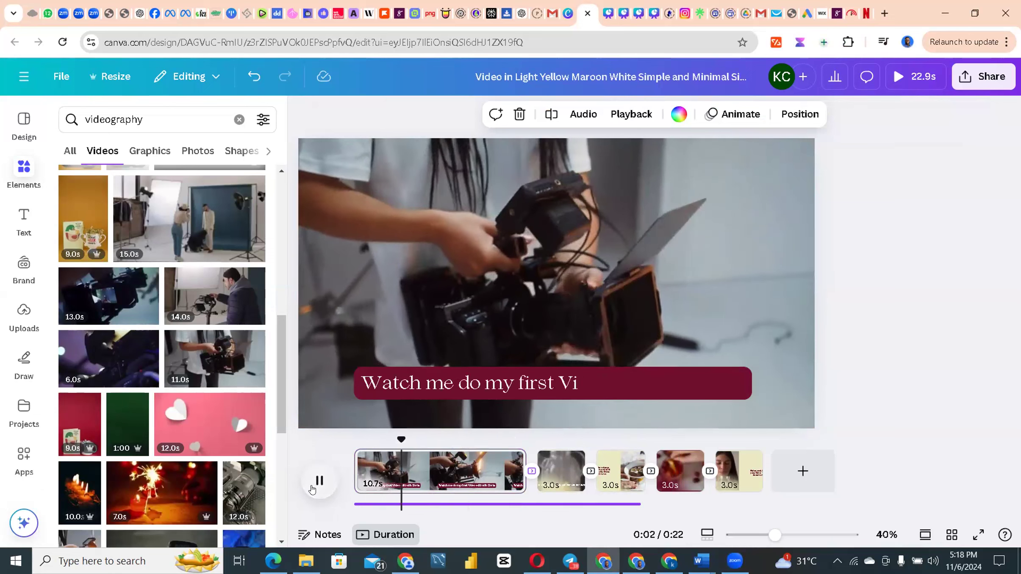
click(313, 490)
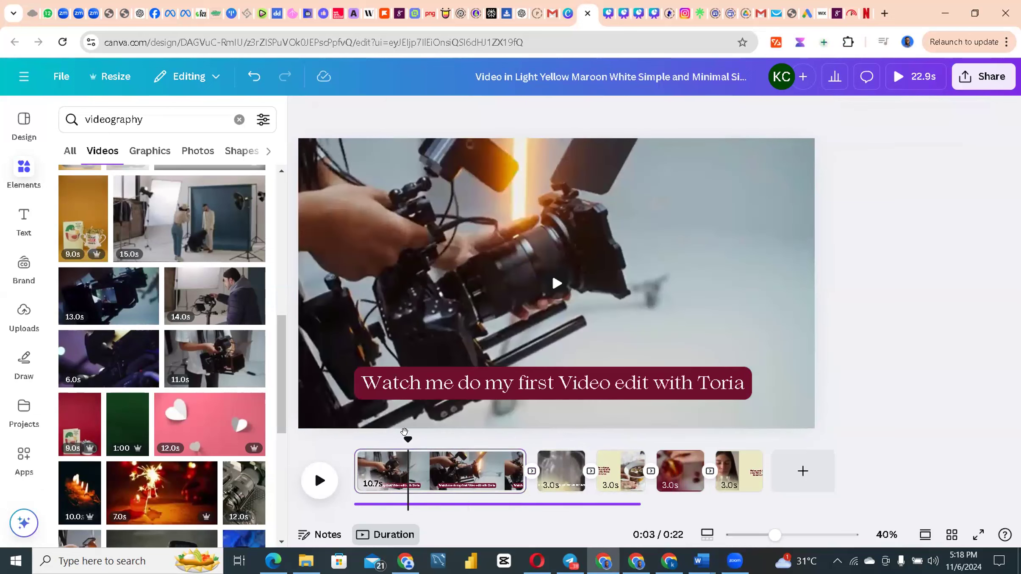
Shorten the first page's duration on the timeline to 3.0 seconds
mouse_move(556, 167)
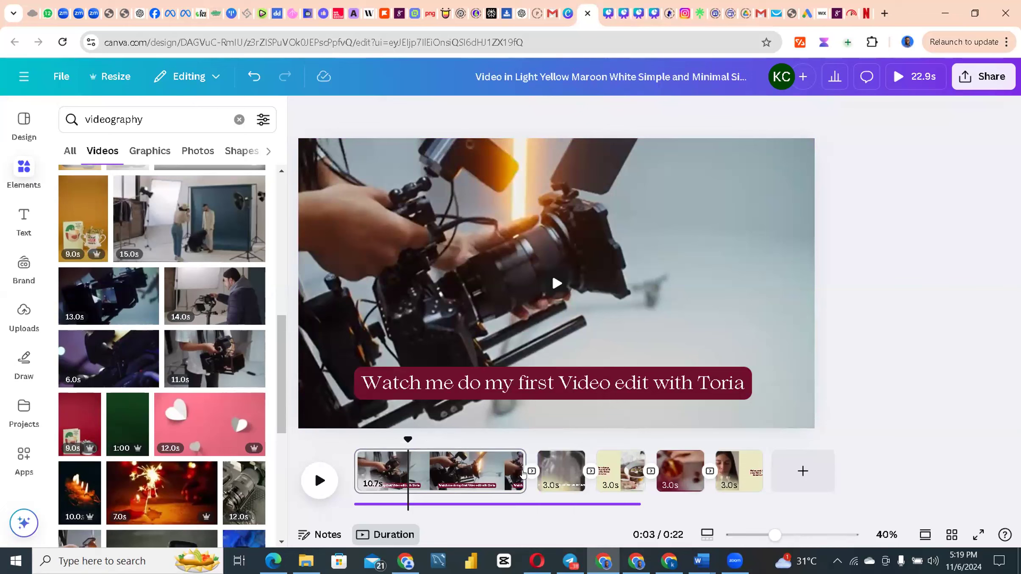
drag(514, 470, 396, 479)
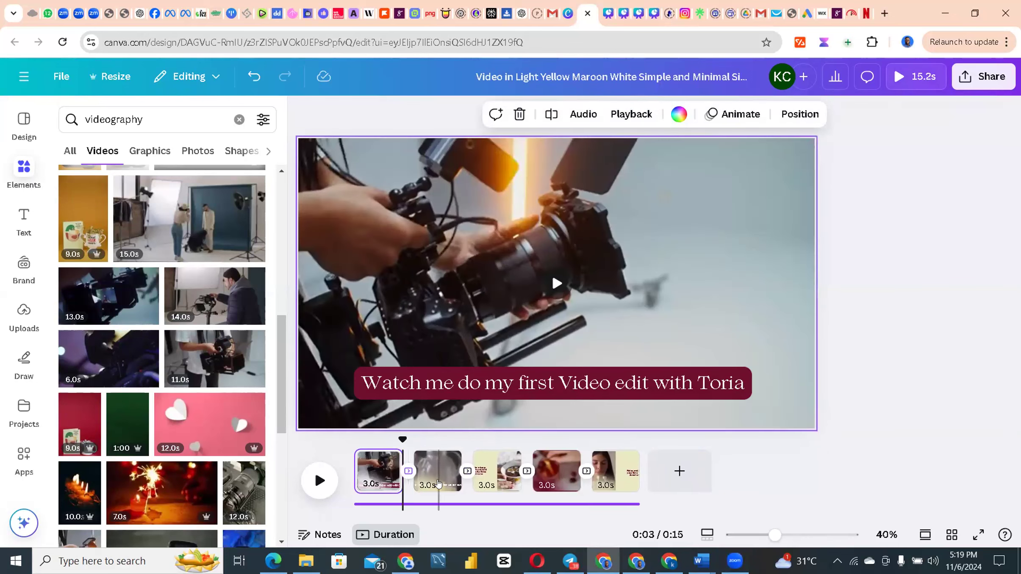
Preview the second, fourth and fifth pages from the timeline
click(438, 483)
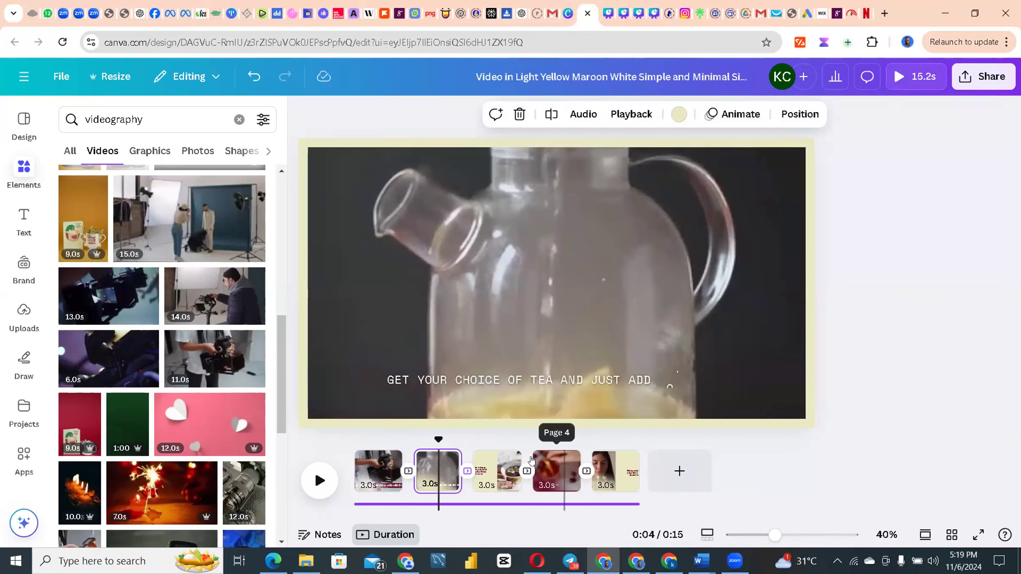
click(564, 480)
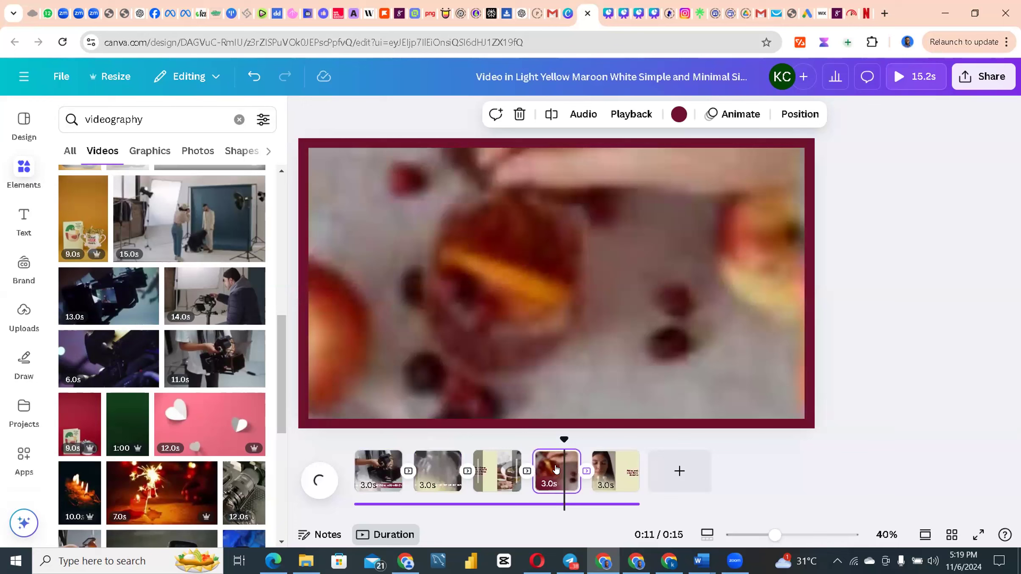
click(604, 474)
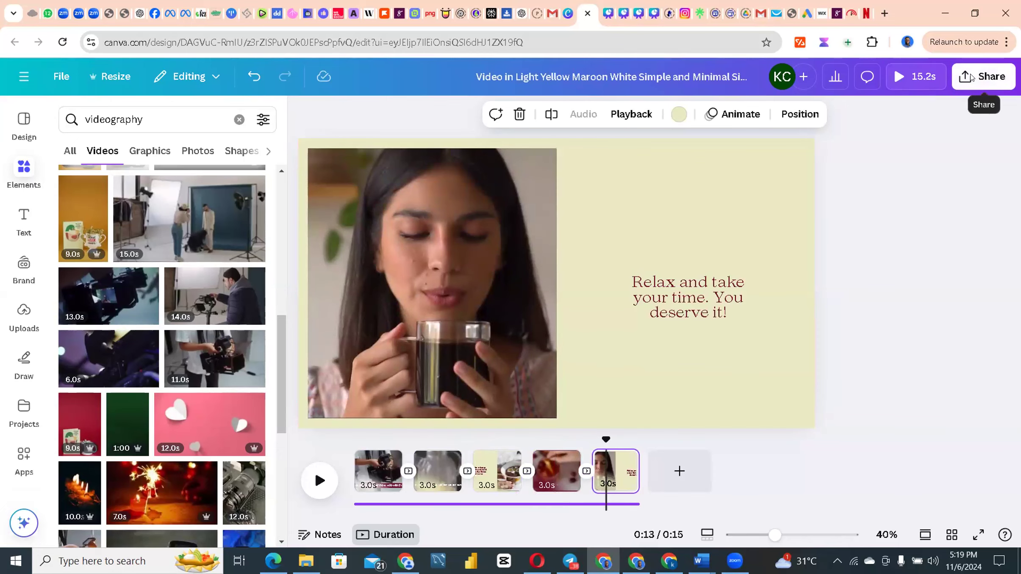
Download all five pages of the design as an MP4 video at 1080p (HD) quality
click(970, 77)
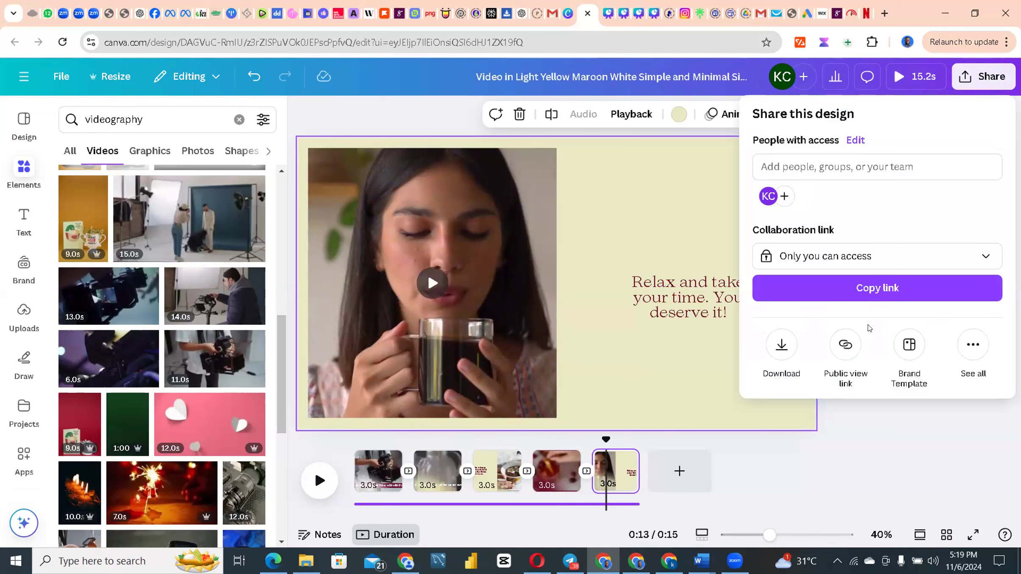
click(781, 342)
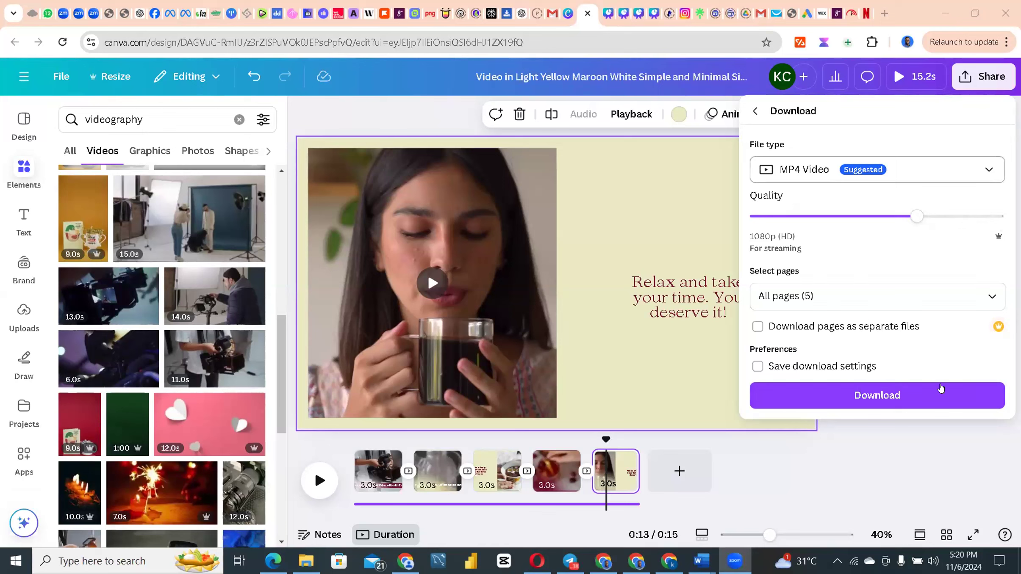
click(923, 394)
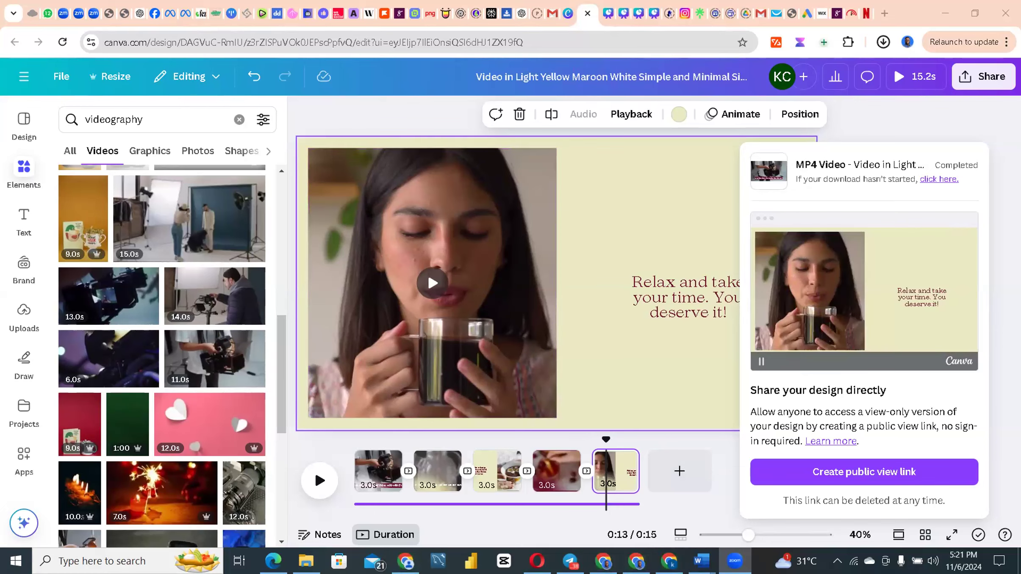
mouse_move(669, 561)
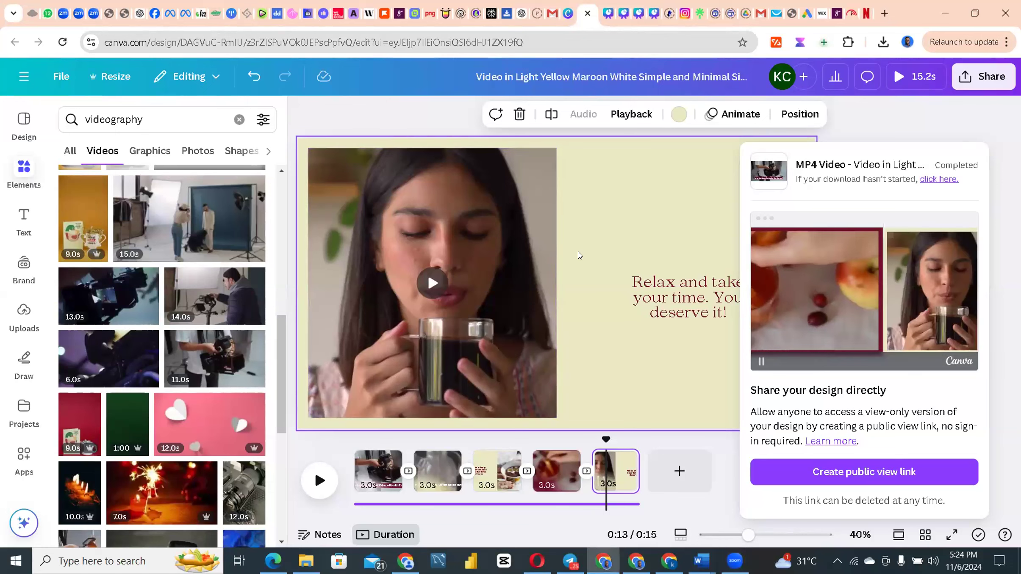
key(Escape)
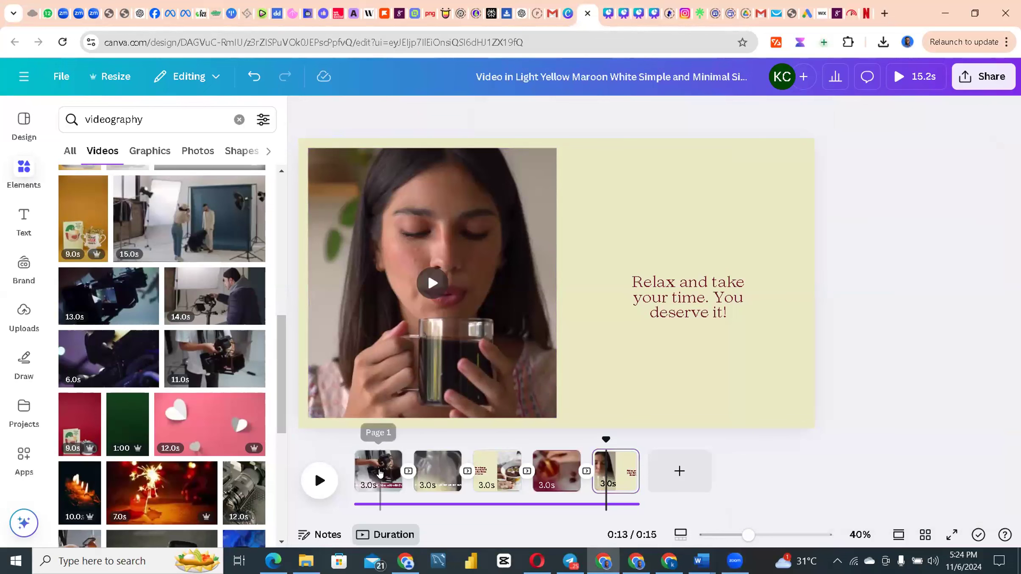
Mute the videos on pages 1 and 2 by setting each page's volume to 0
click(380, 473)
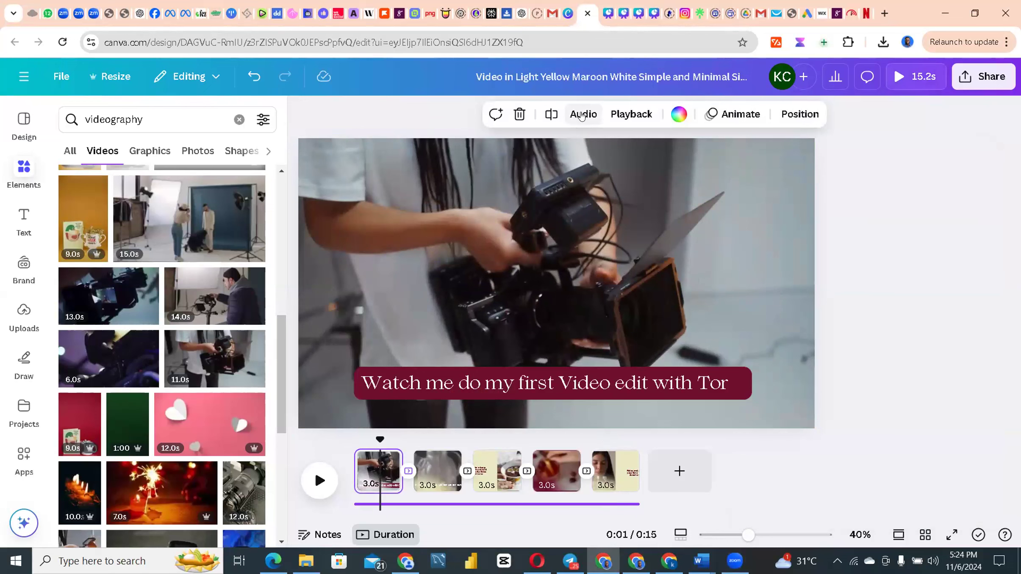
click(581, 116)
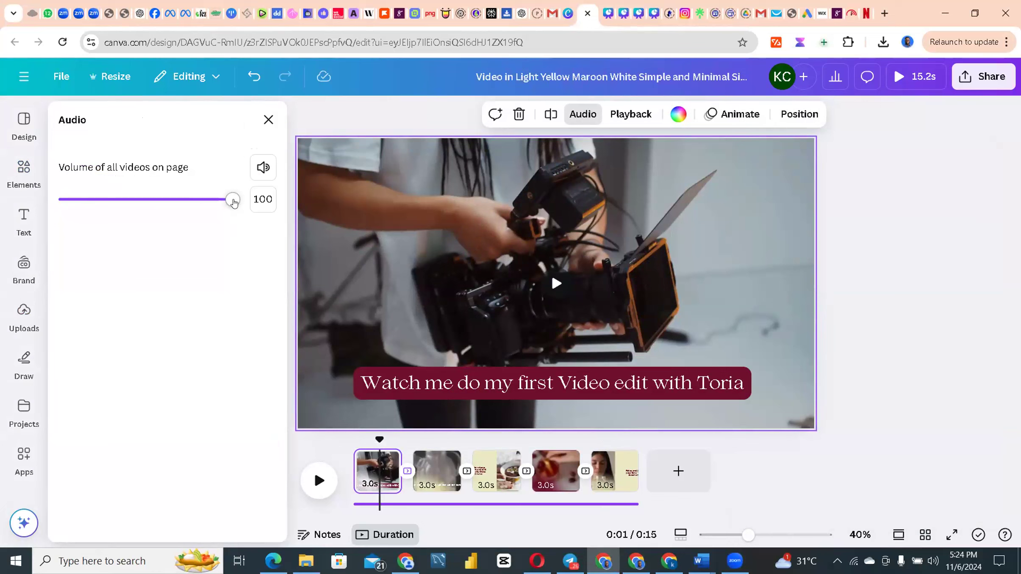
click(263, 167)
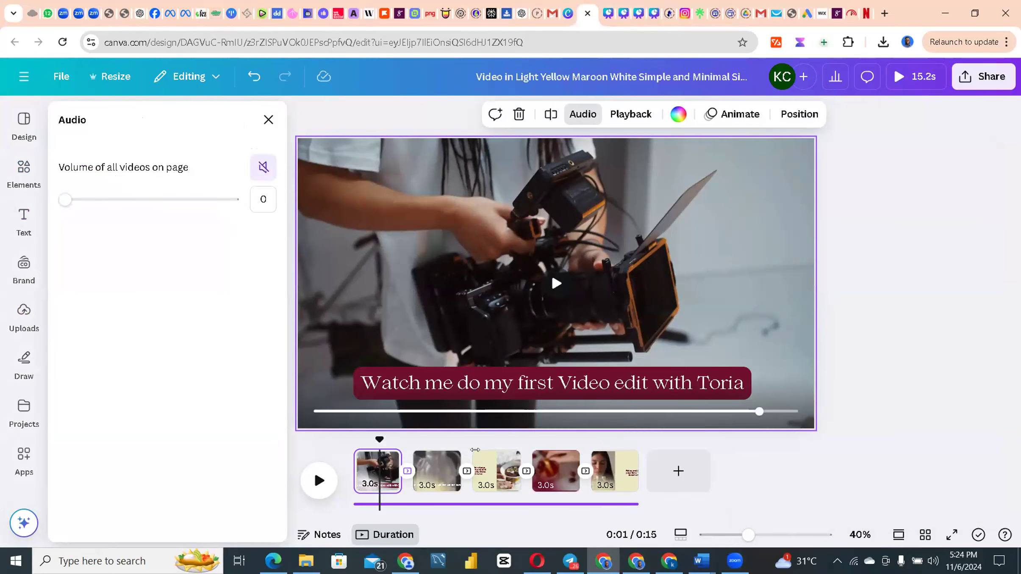
click(449, 479)
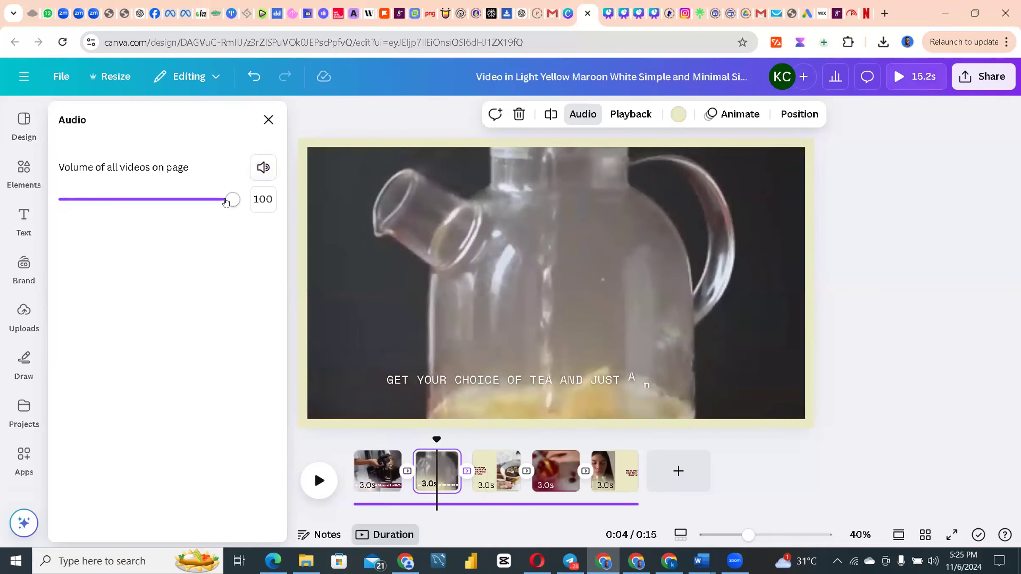
drag(231, 200, 65, 200)
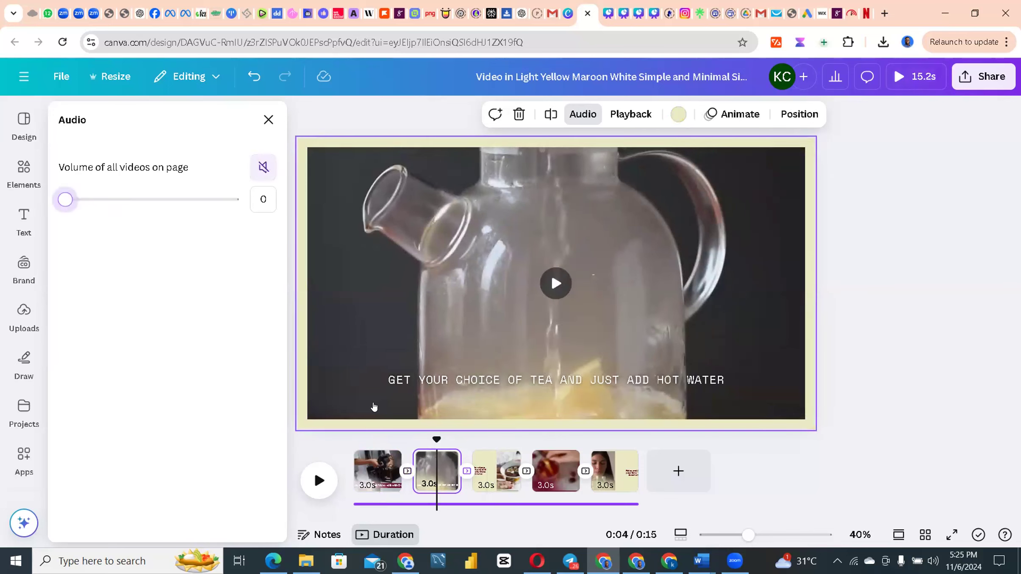
Return to the first page and check the elements library and the page's audio settings for audio options
click(367, 474)
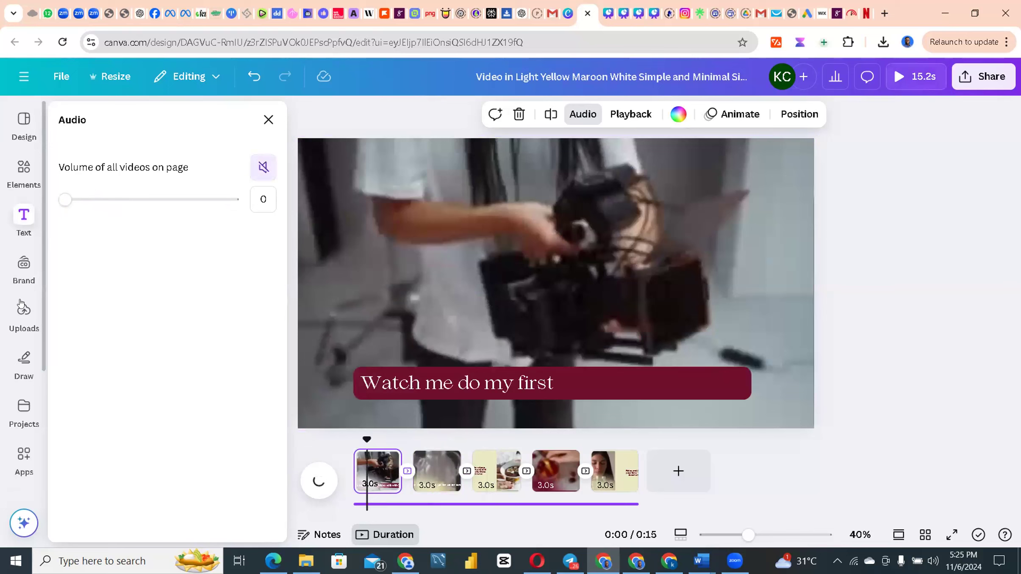
click(30, 168)
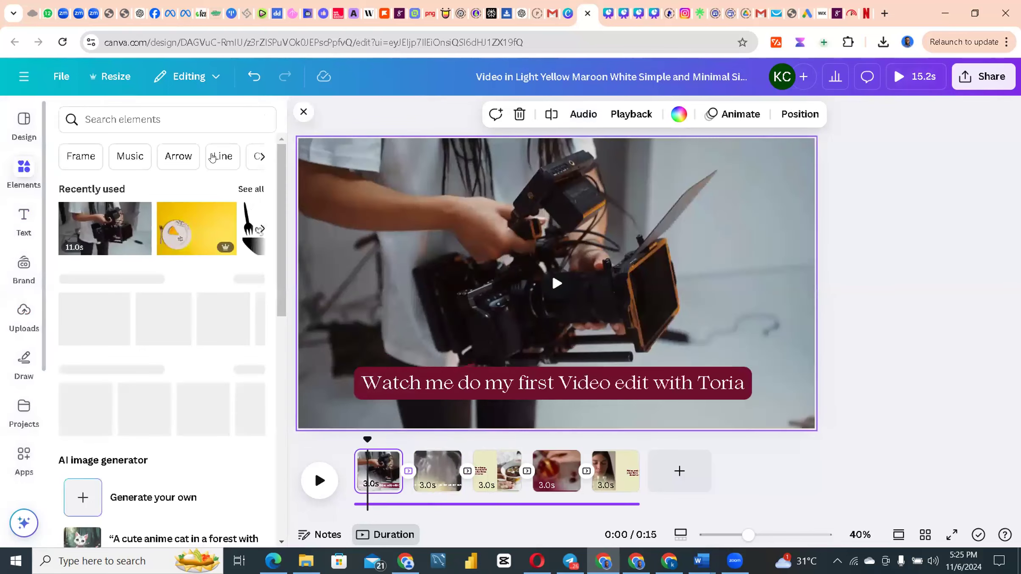
scroll(108, 157, right, 3)
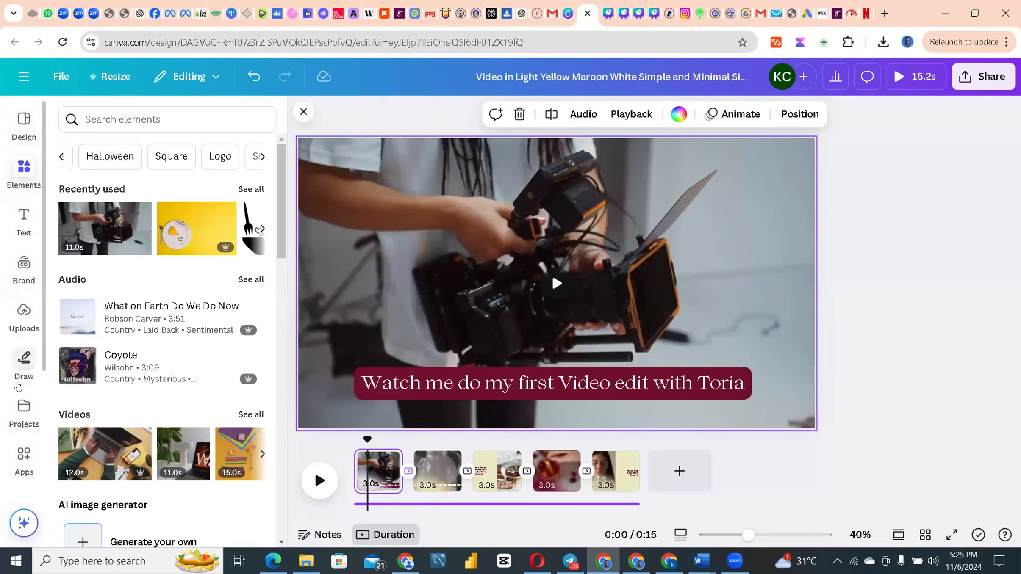
scroll(17, 386, down, 4)
scroll(18, 387, down, 1)
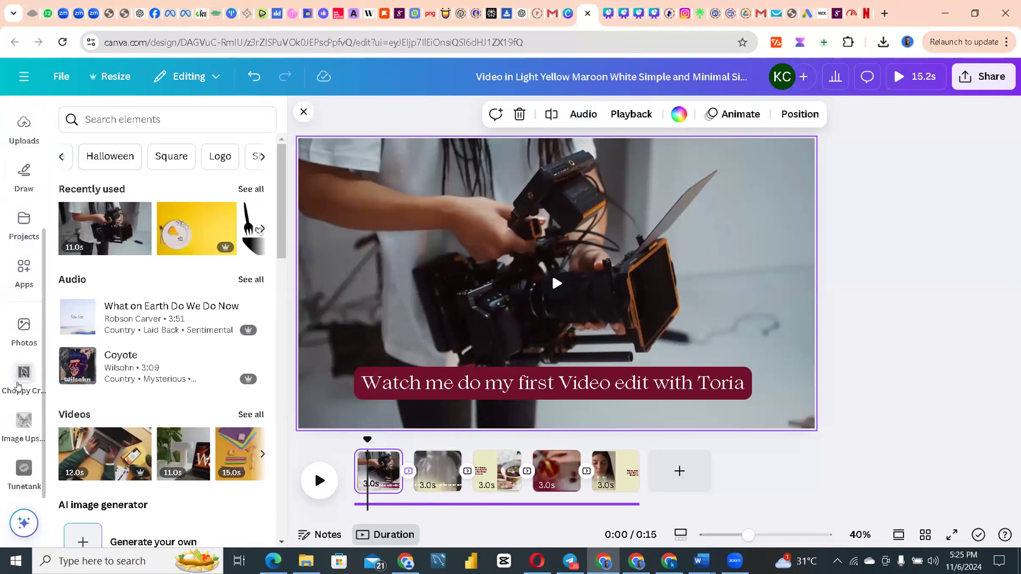
scroll(17, 386, up, 5)
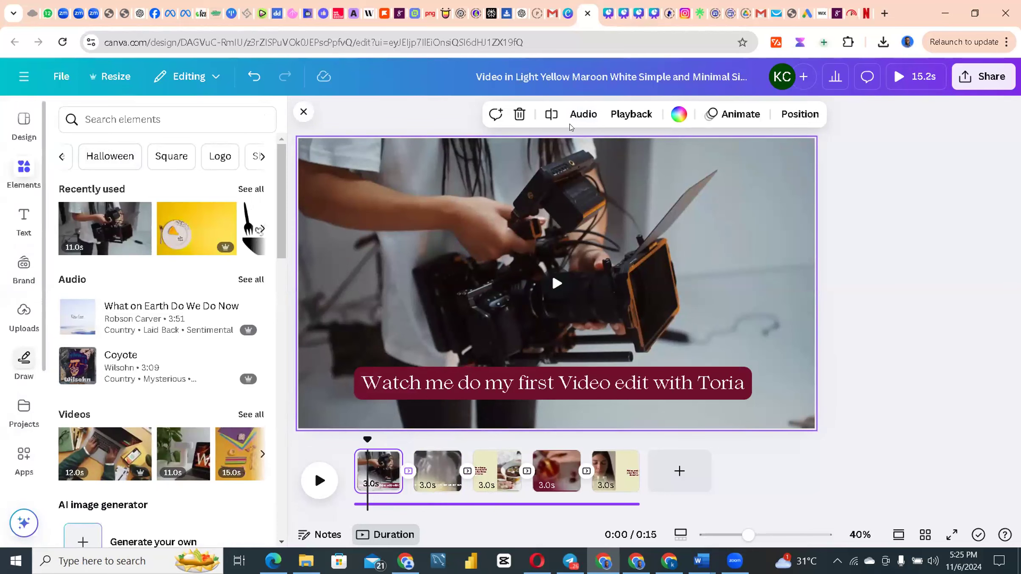
click(583, 114)
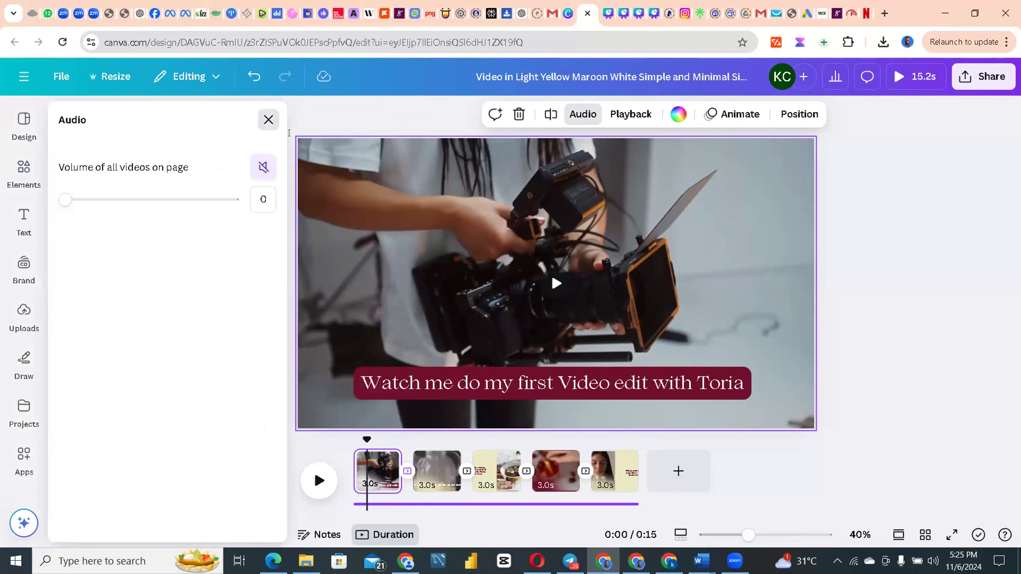
click(268, 120)
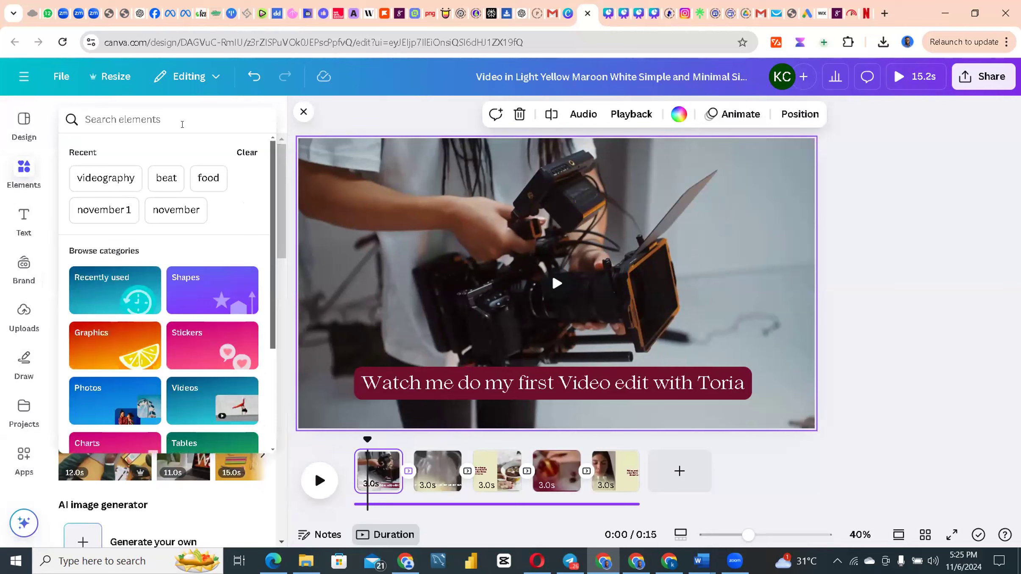
Search the elements library for "audio" and look through the results
text(audio)
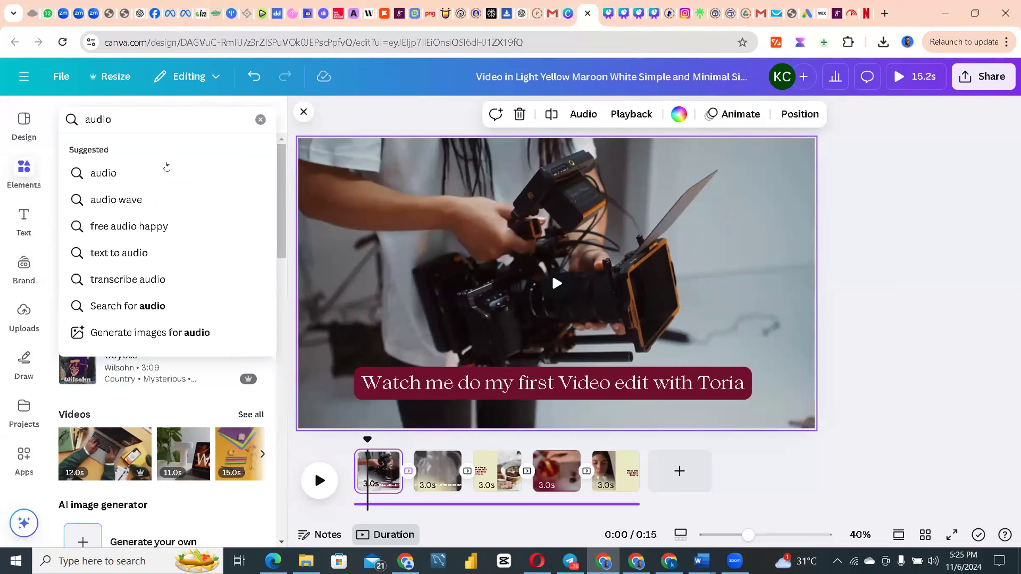
click(165, 173)
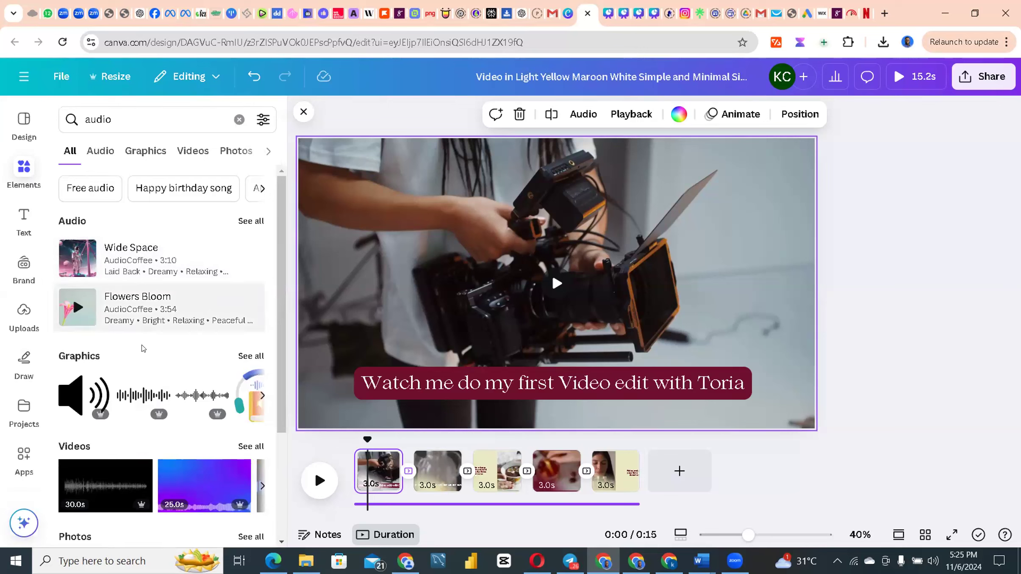
scroll(143, 348, down, 2)
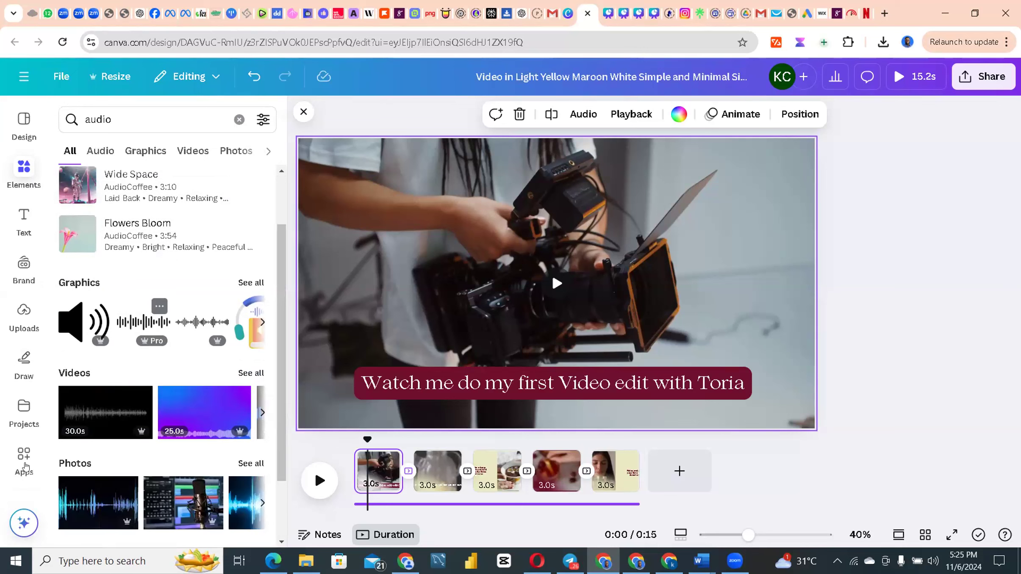
scroll(194, 252, up, 2)
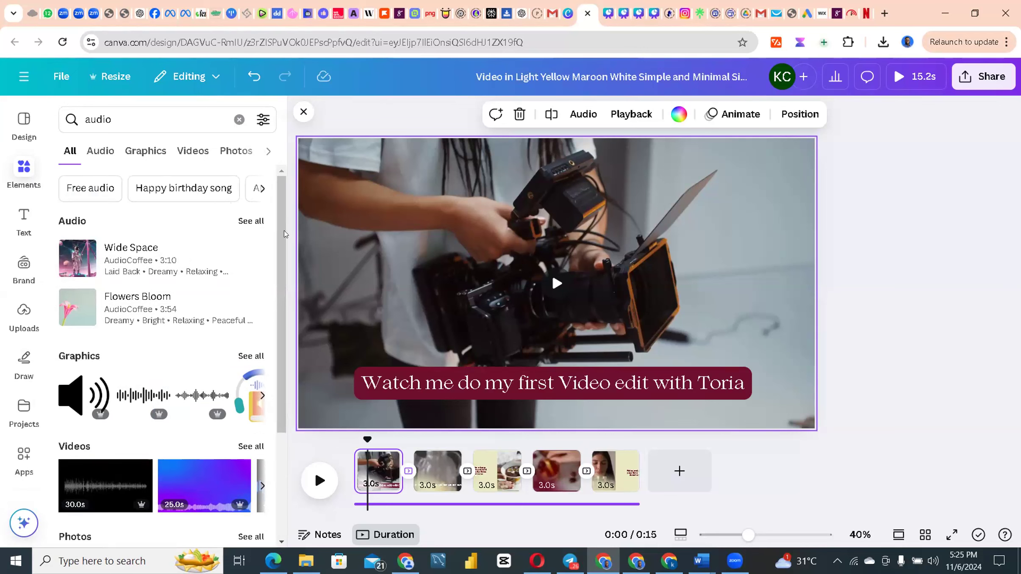
click(366, 115)
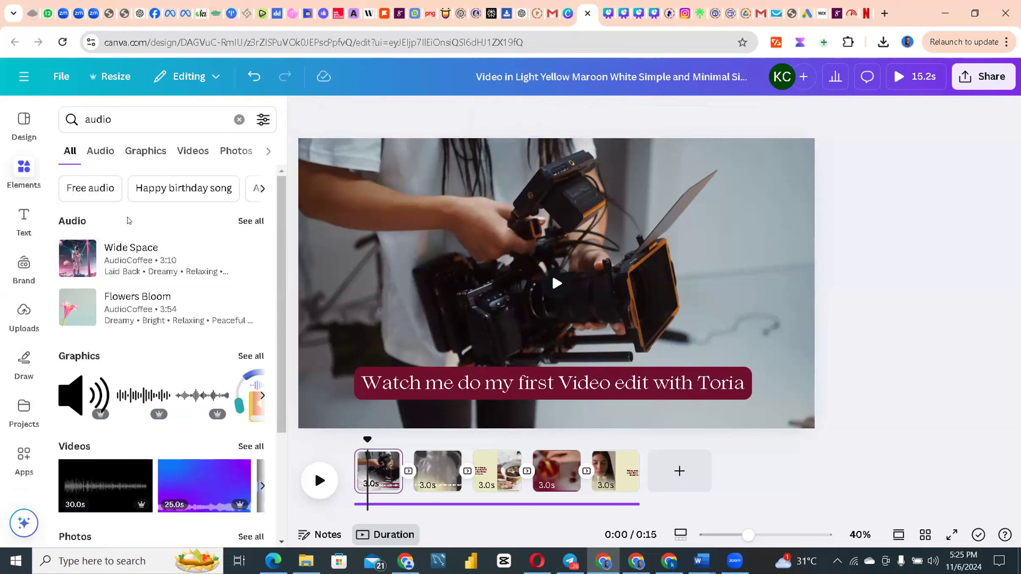
click(24, 319)
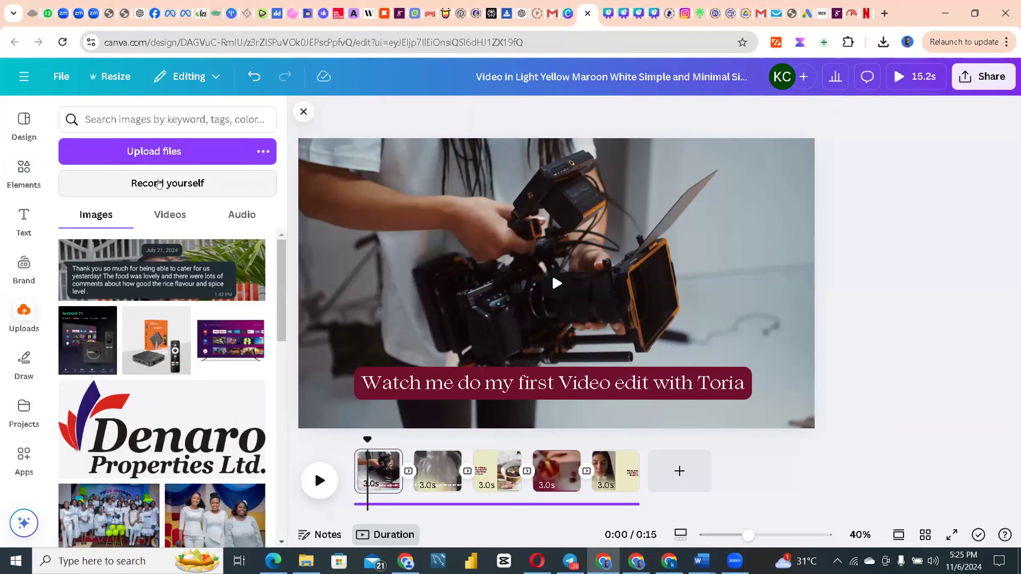
click(202, 151)
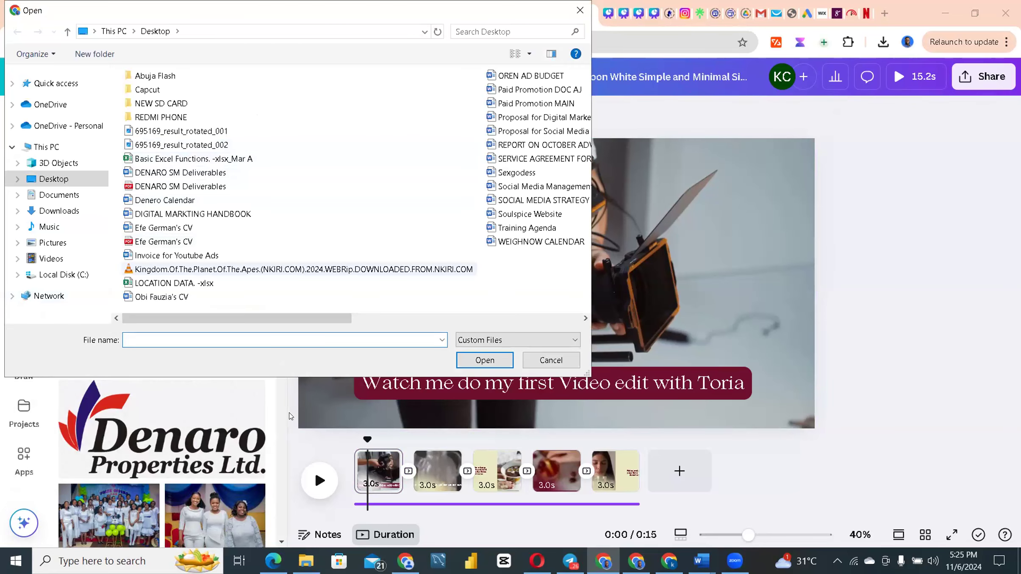
click(550, 359)
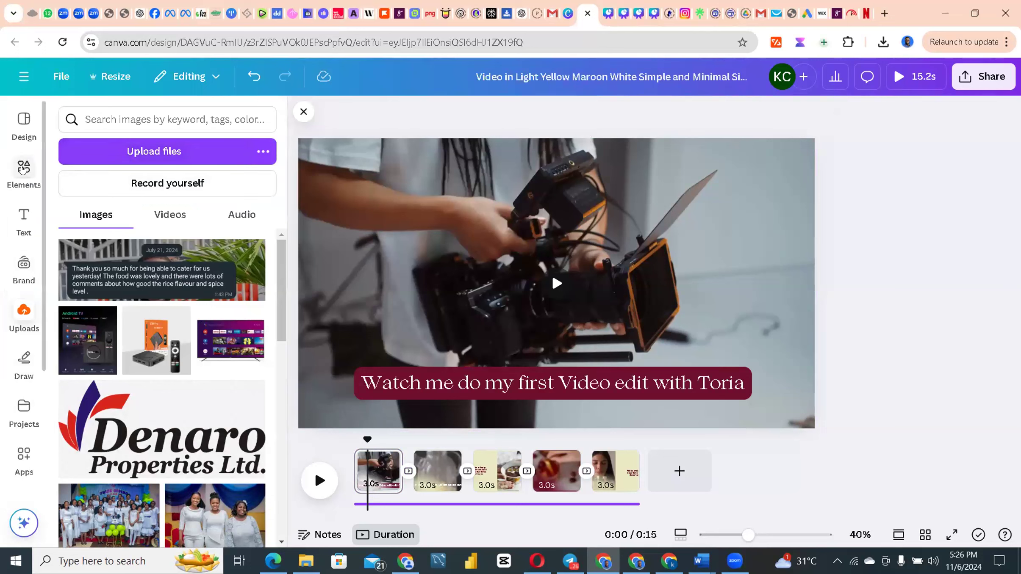
Return to the "audio" search results in the elements library and limit them to audio tracks
click(23, 168)
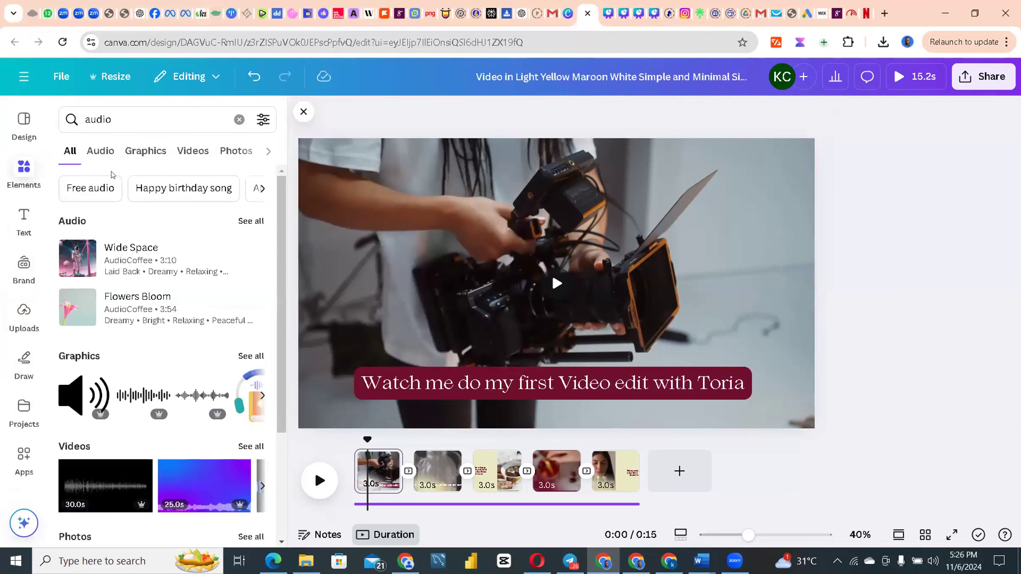
click(100, 152)
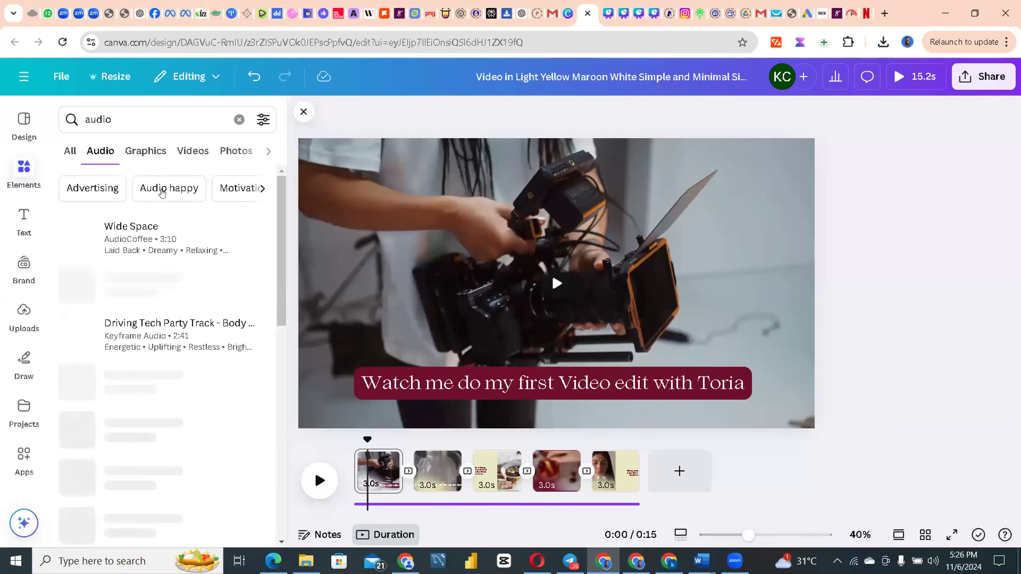
Narrow the audio results to Advertising, add the euphoric, bright "Advertising" track to the video's timeline, and play the video
click(105, 187)
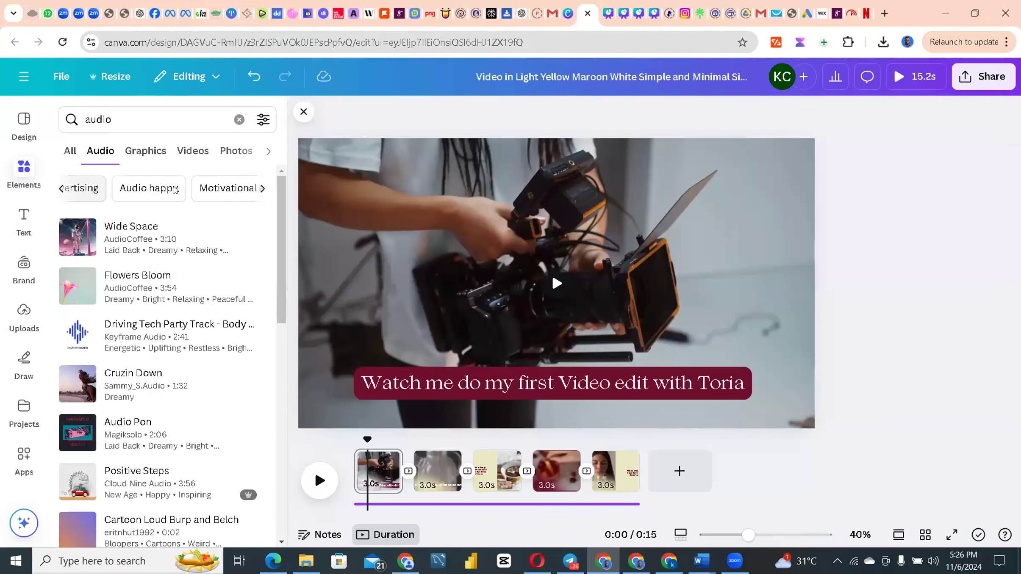
click(222, 192)
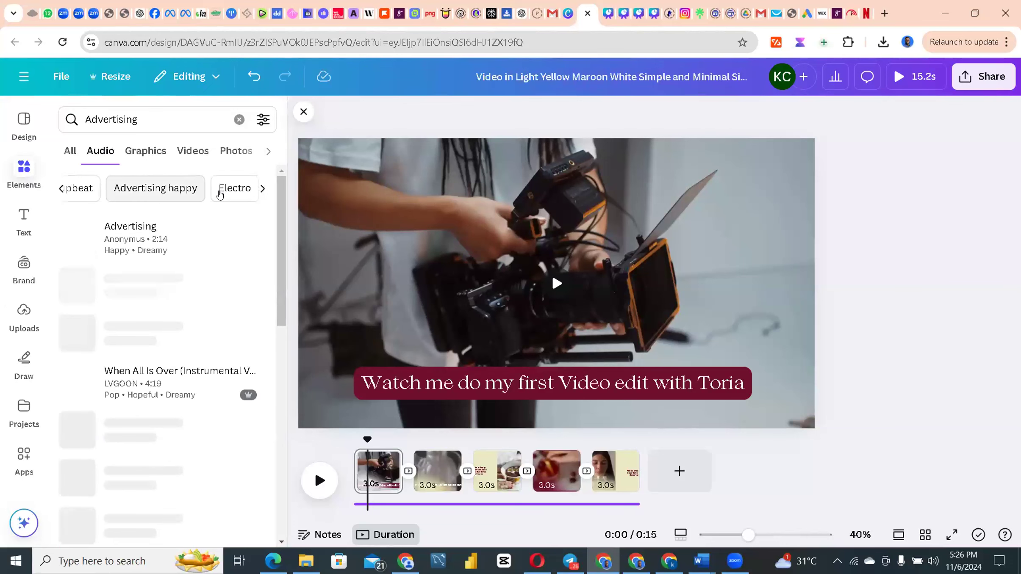
click(178, 191)
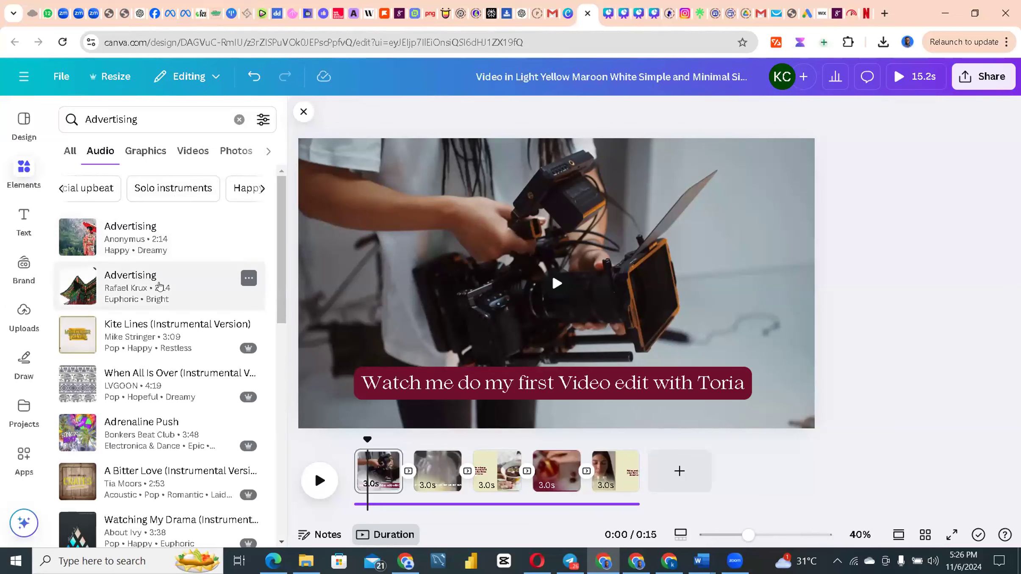
click(159, 287)
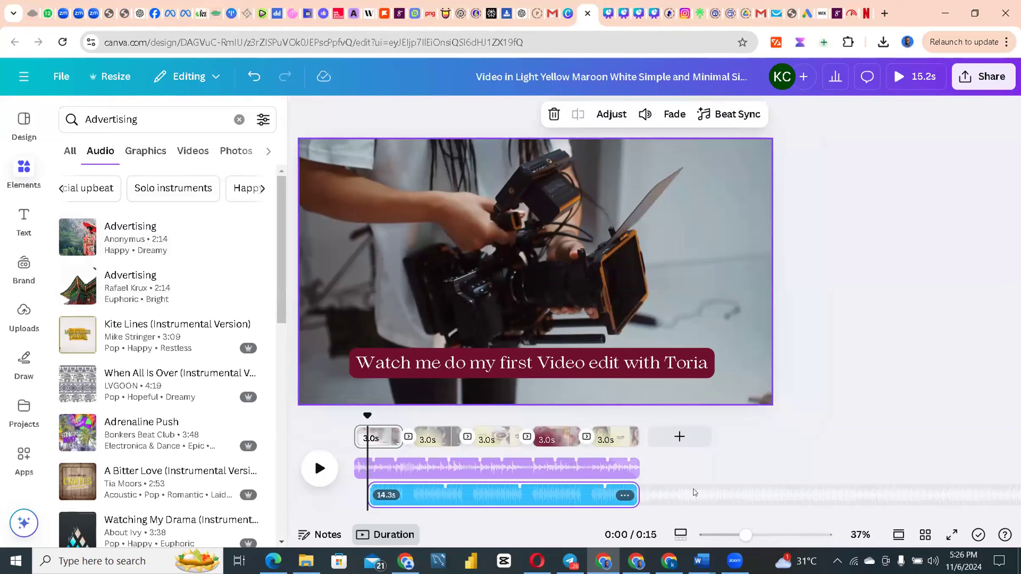
scroll(371, 433, right, 2)
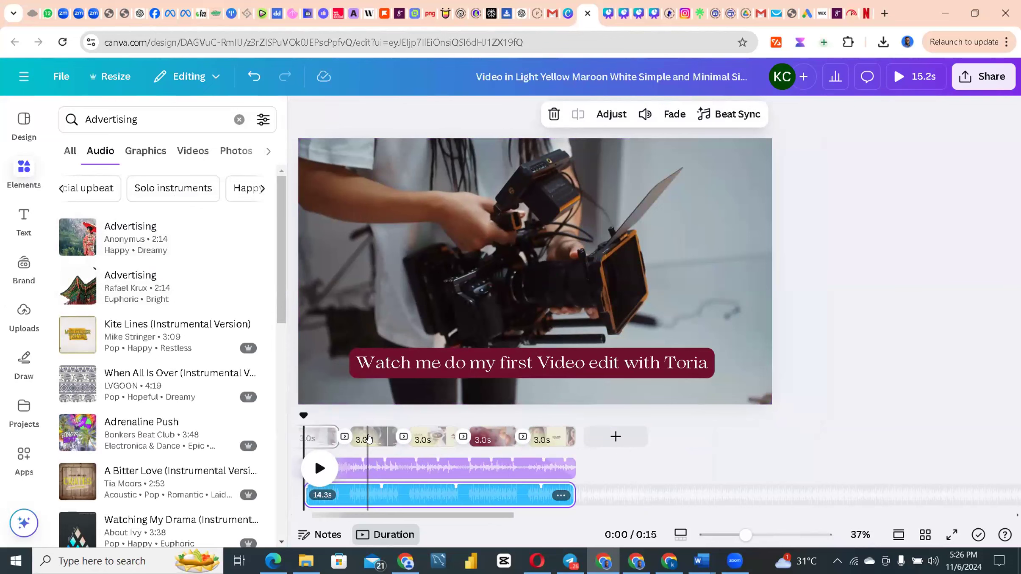
key(space)
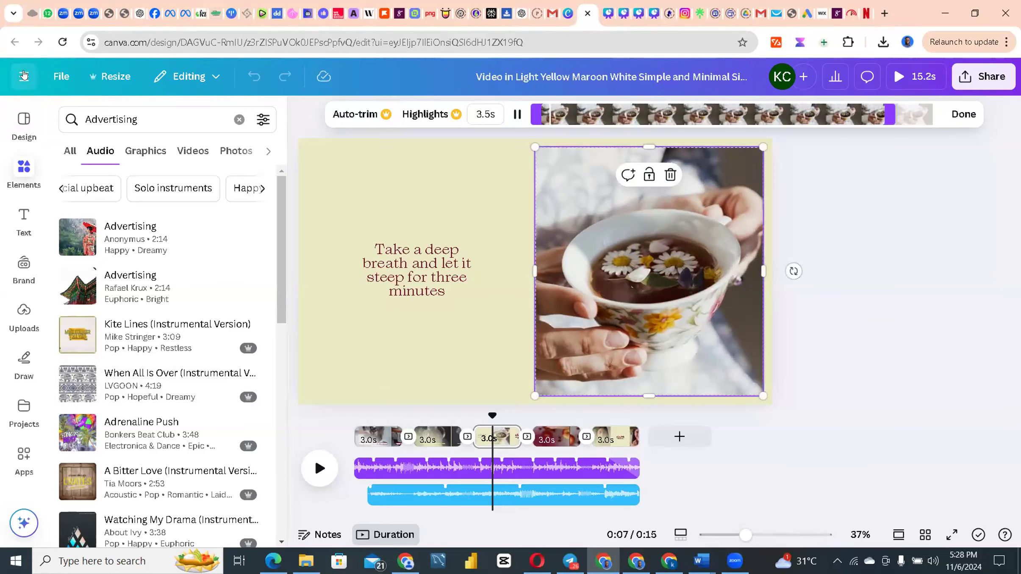
Leave the video design, close the template preview, and create a blank square Instagram post from the social media formats
click(24, 75)
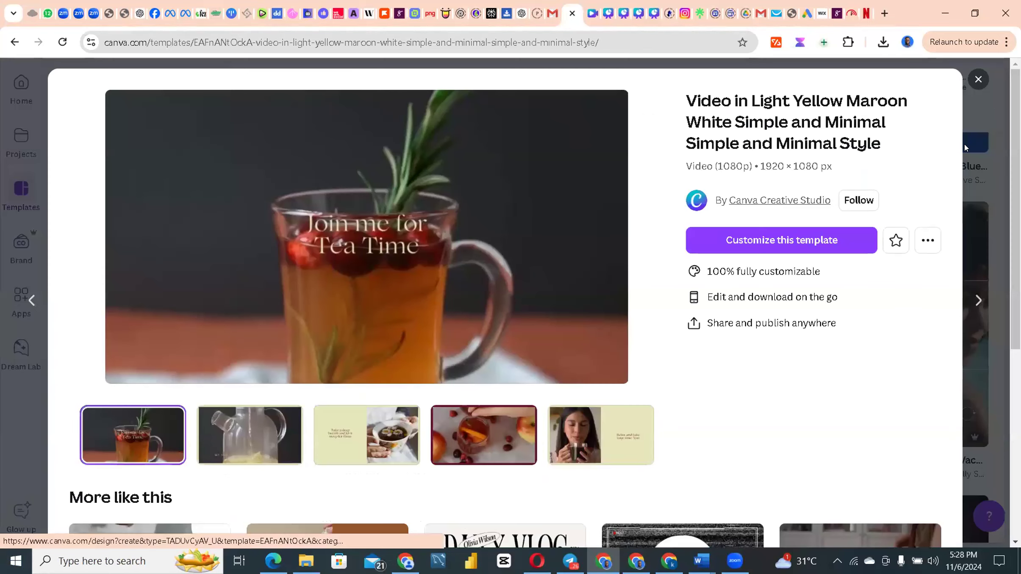
click(977, 80)
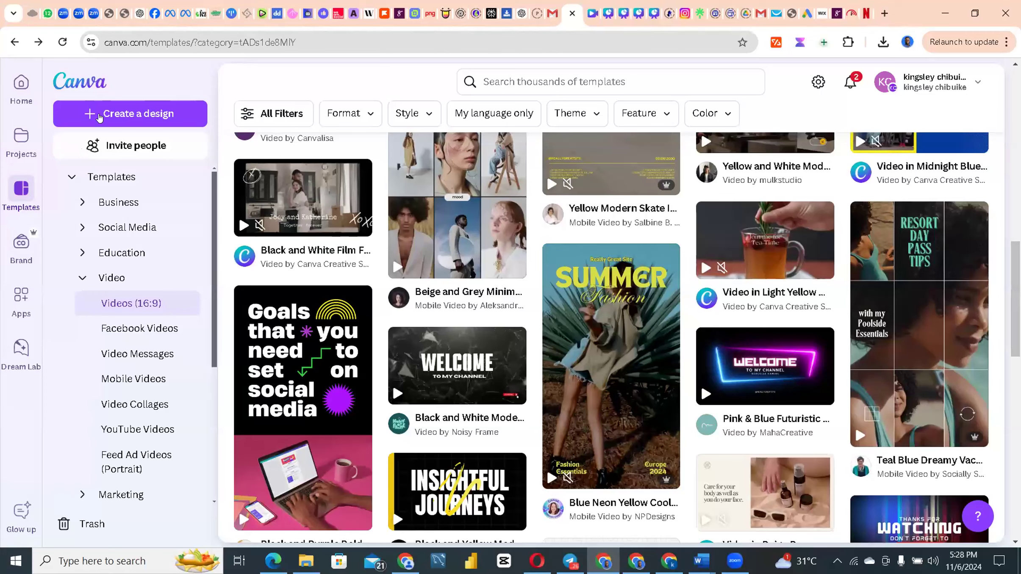
click(130, 117)
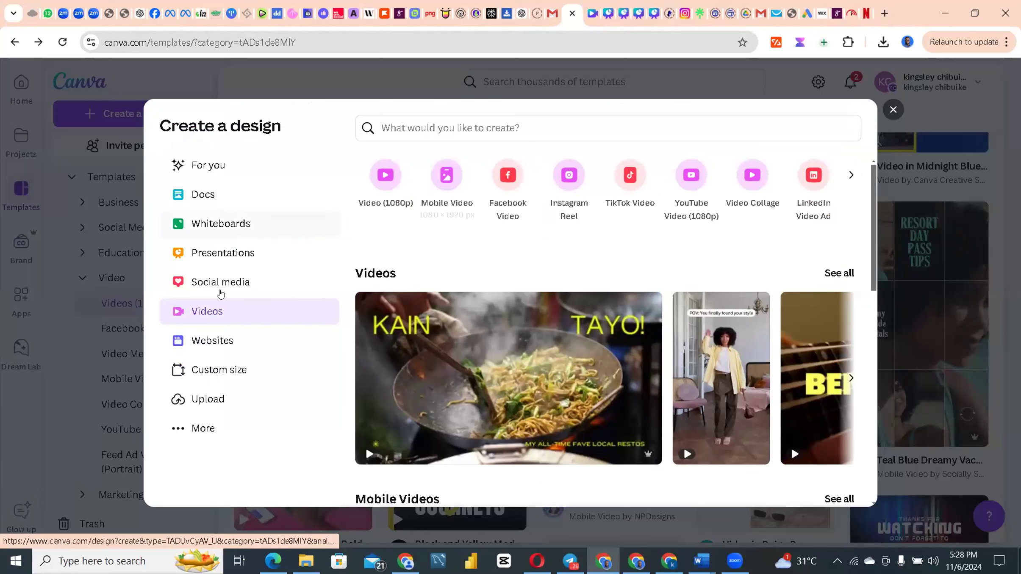
click(220, 287)
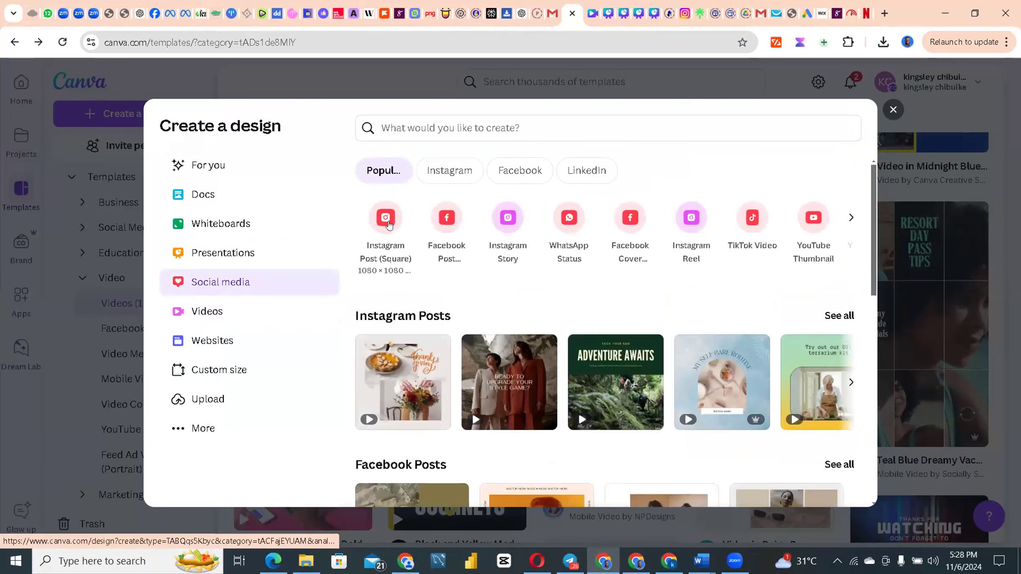
click(389, 223)
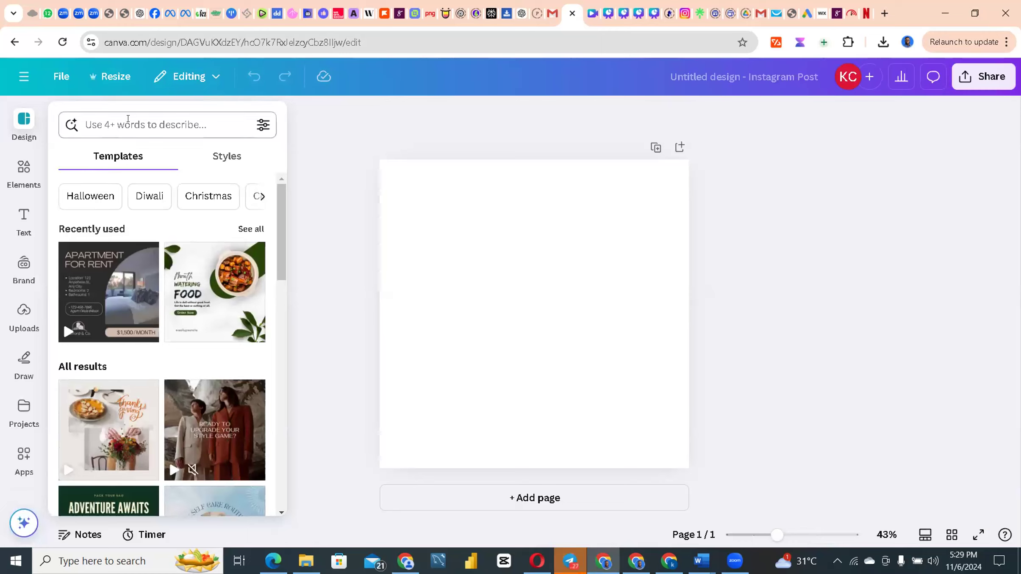
Search the Instagram post templates for "christmas" and look through the results
click(131, 120)
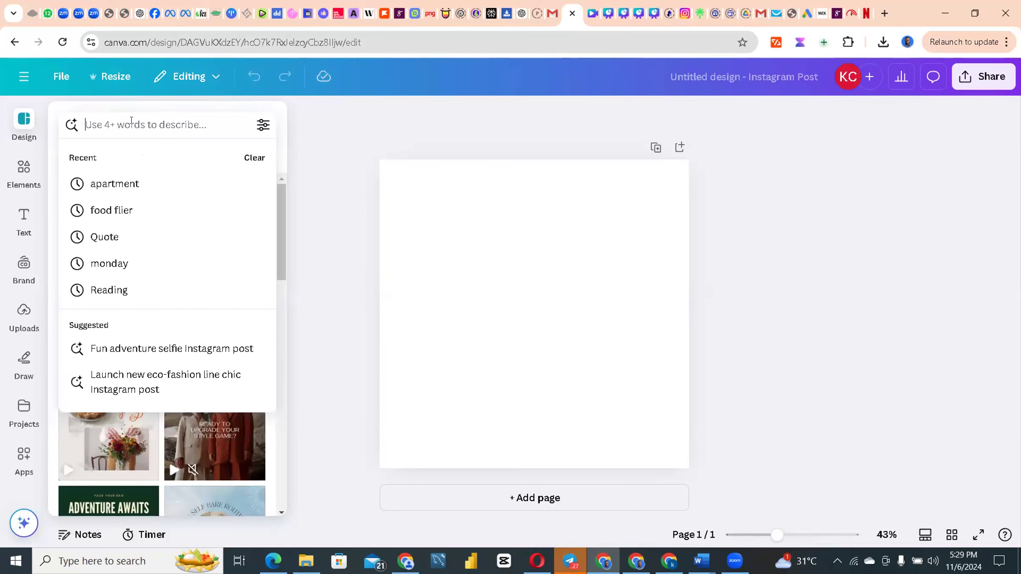
text(chri)
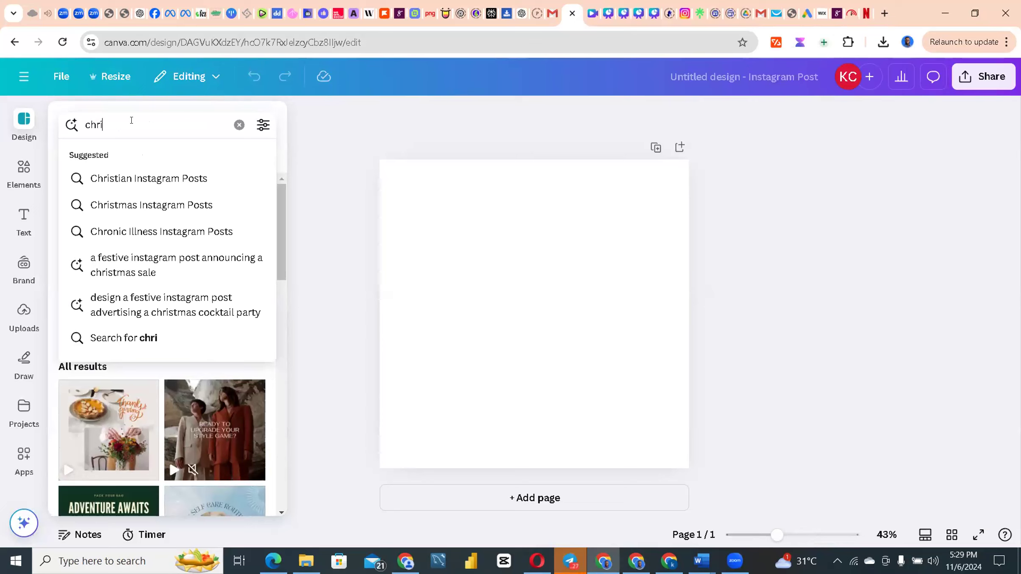
text(stmas)
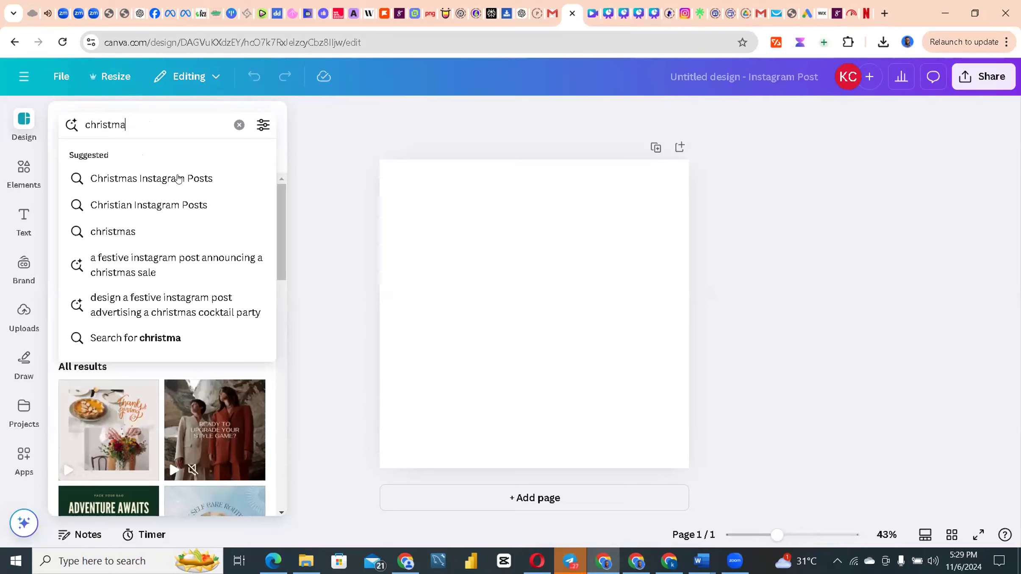
click(158, 232)
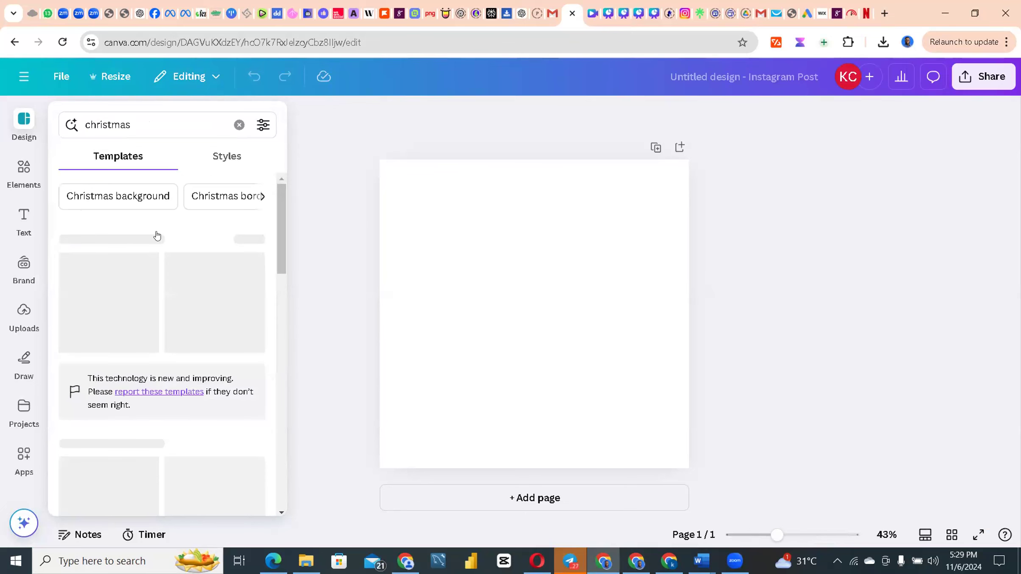
scroll(207, 382, down, 1)
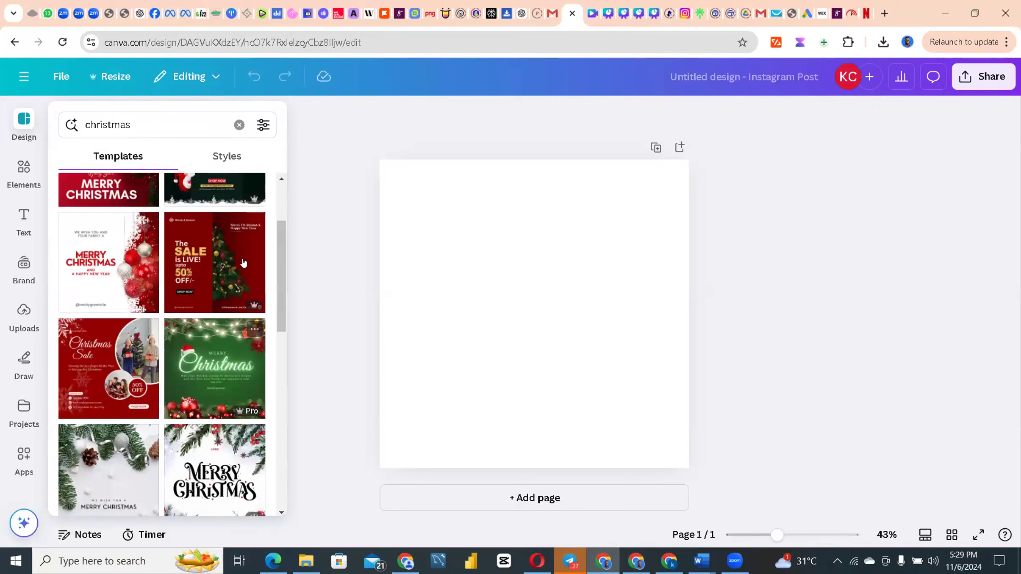
scroll(243, 264, up, 2)
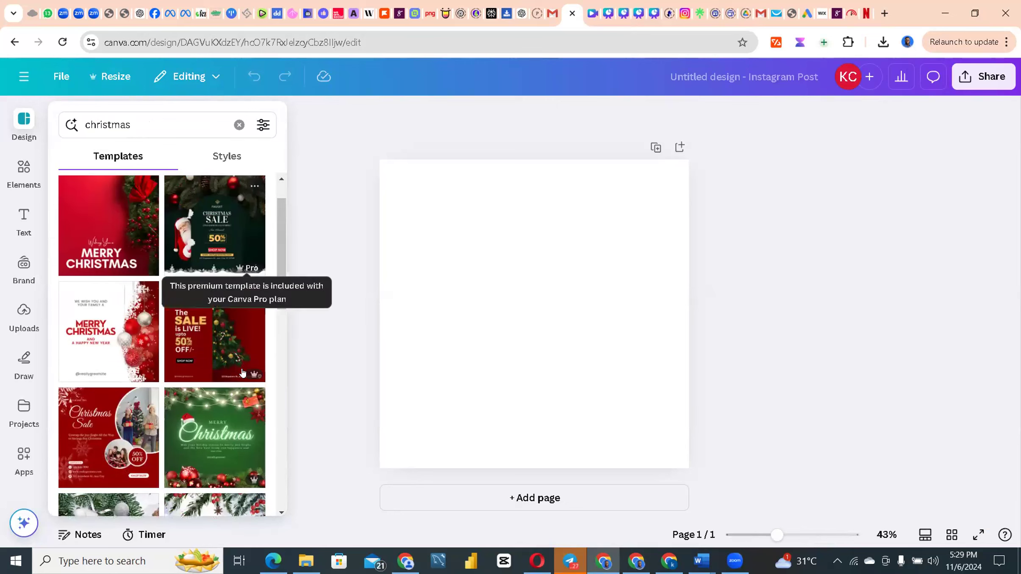
mouse_move(107, 326)
scroll(107, 327, down, 5)
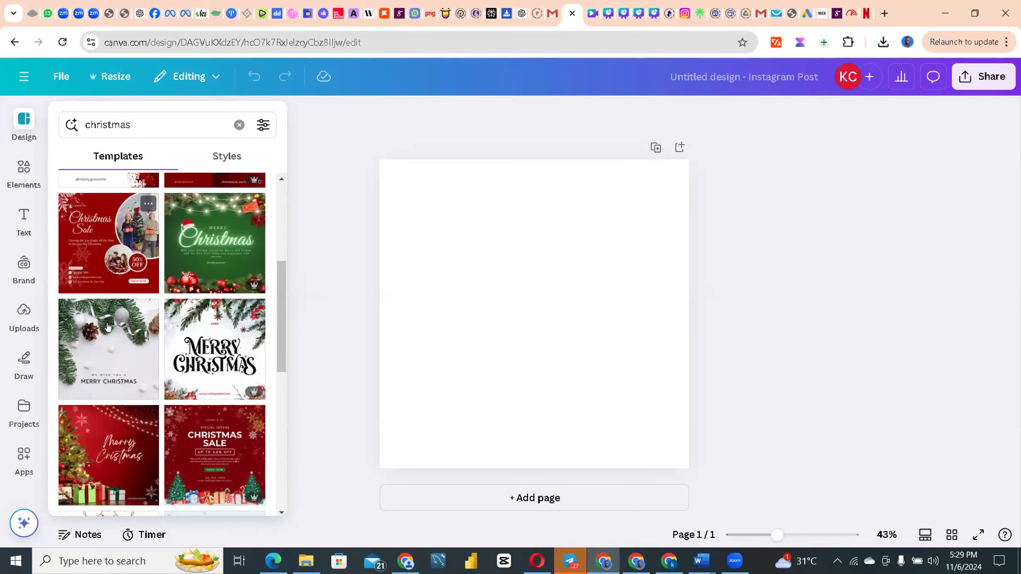
scroll(107, 327, down, 5)
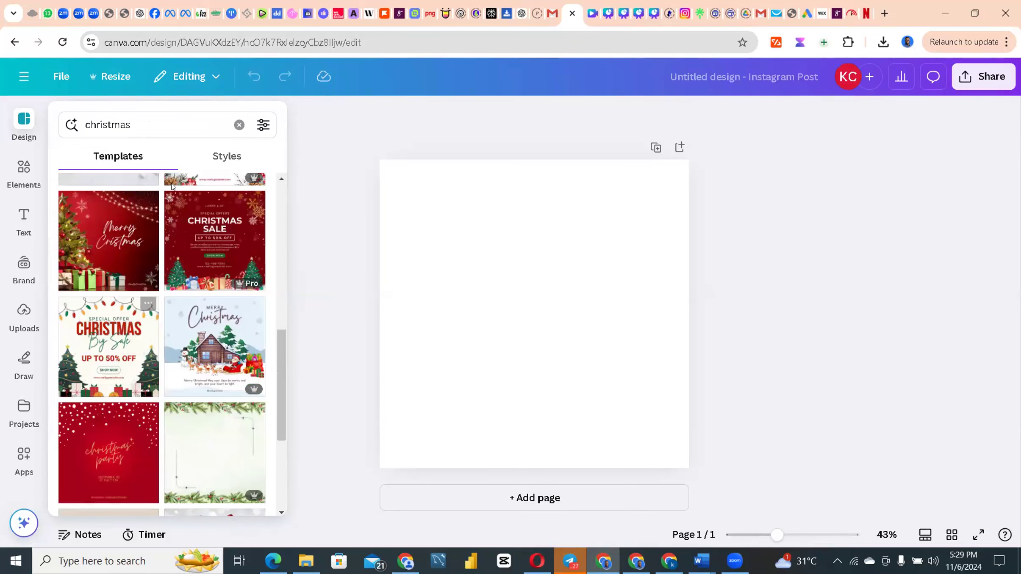